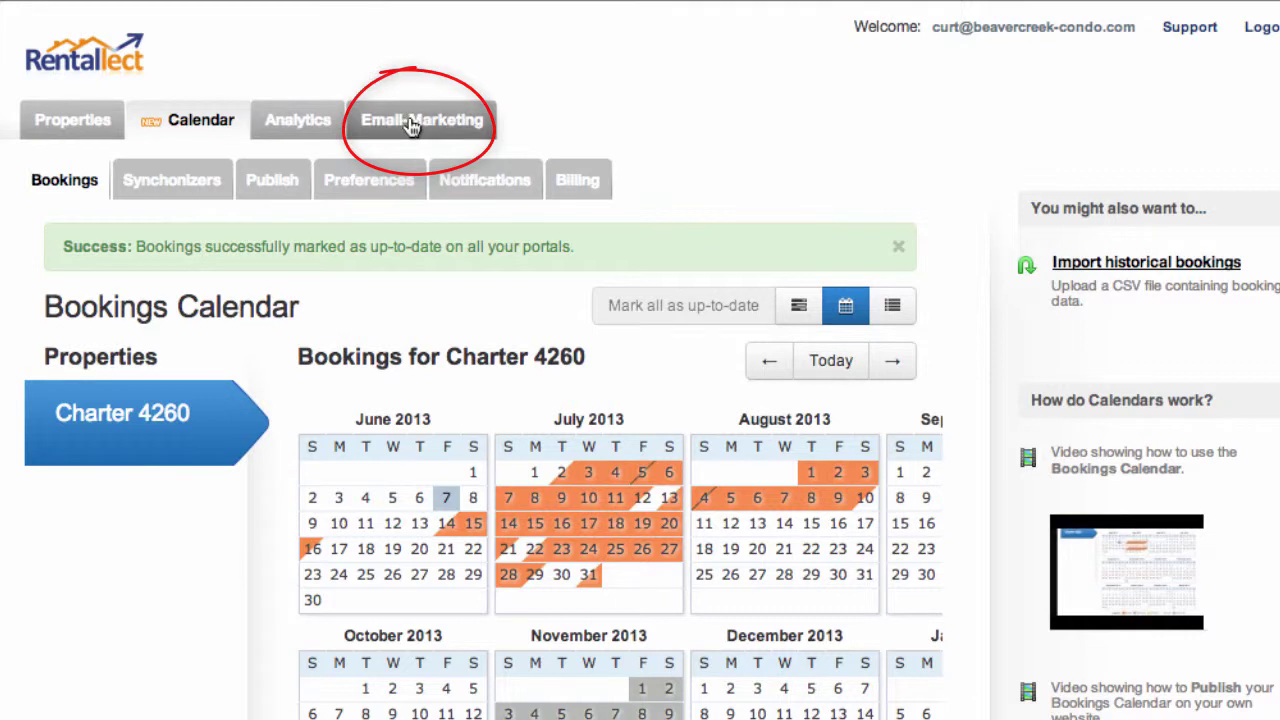
# - Open the subscribe button's customization settings from the Grow your audience page of the Property: Charter 4260 list
pyautogui.click(412, 122)
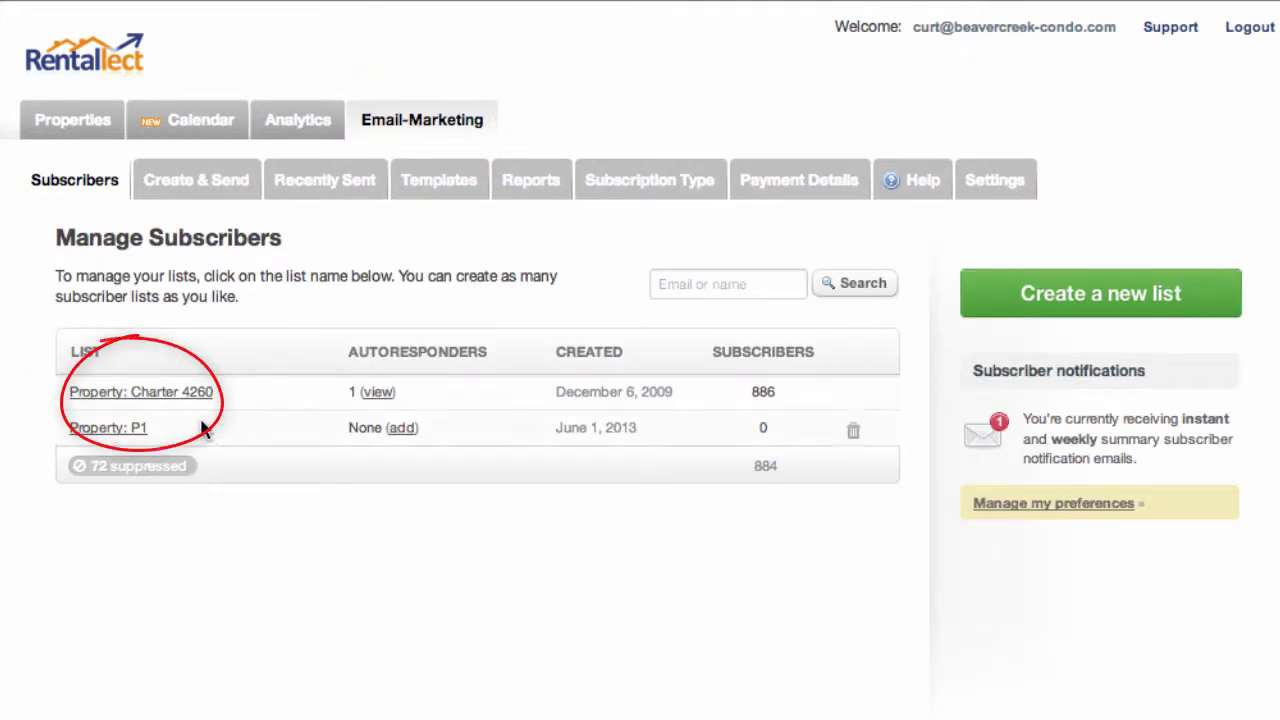
pyautogui.click(165, 393)
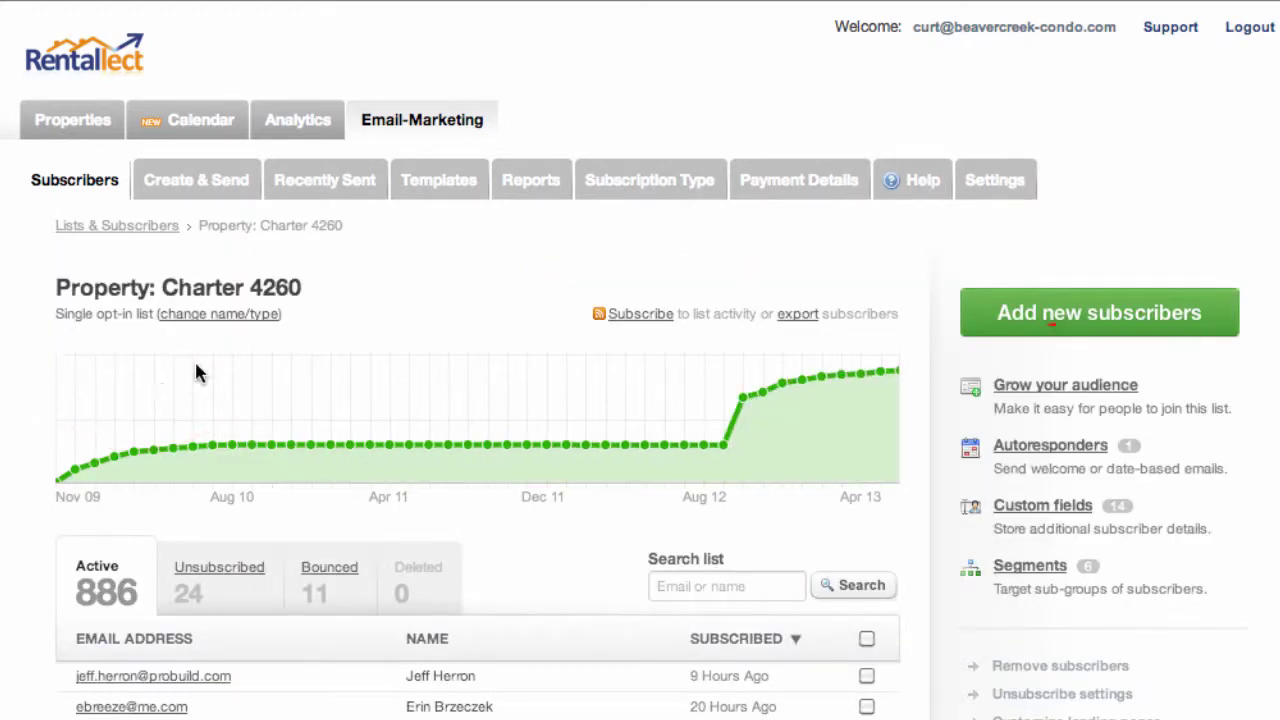
pyautogui.click(1057, 390)
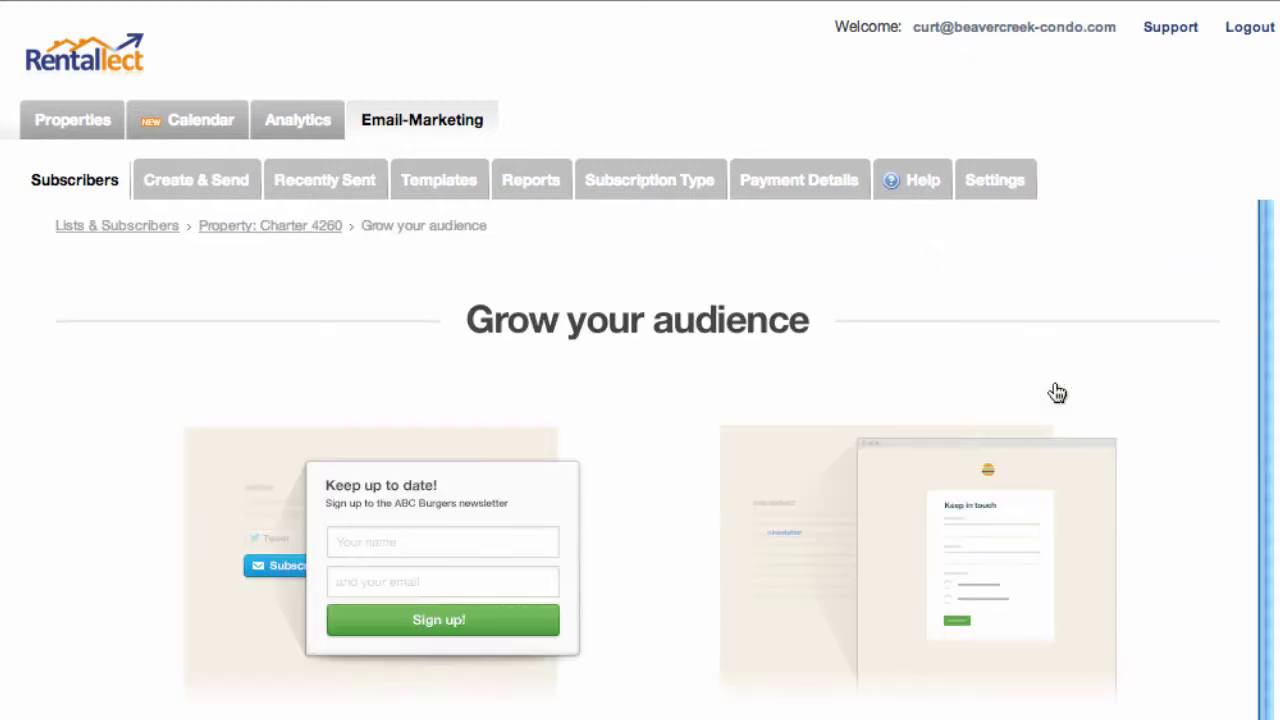
pyautogui.scroll(-7, 1060, 369)
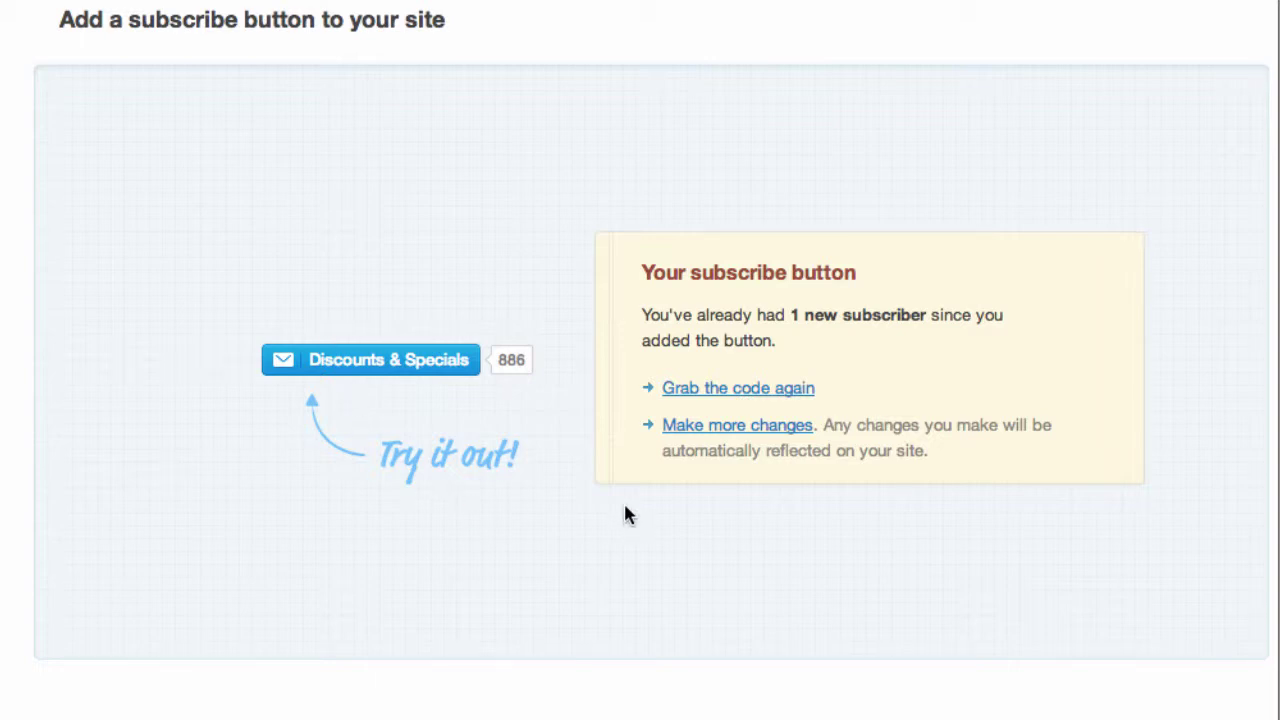
pyautogui.click(703, 435)
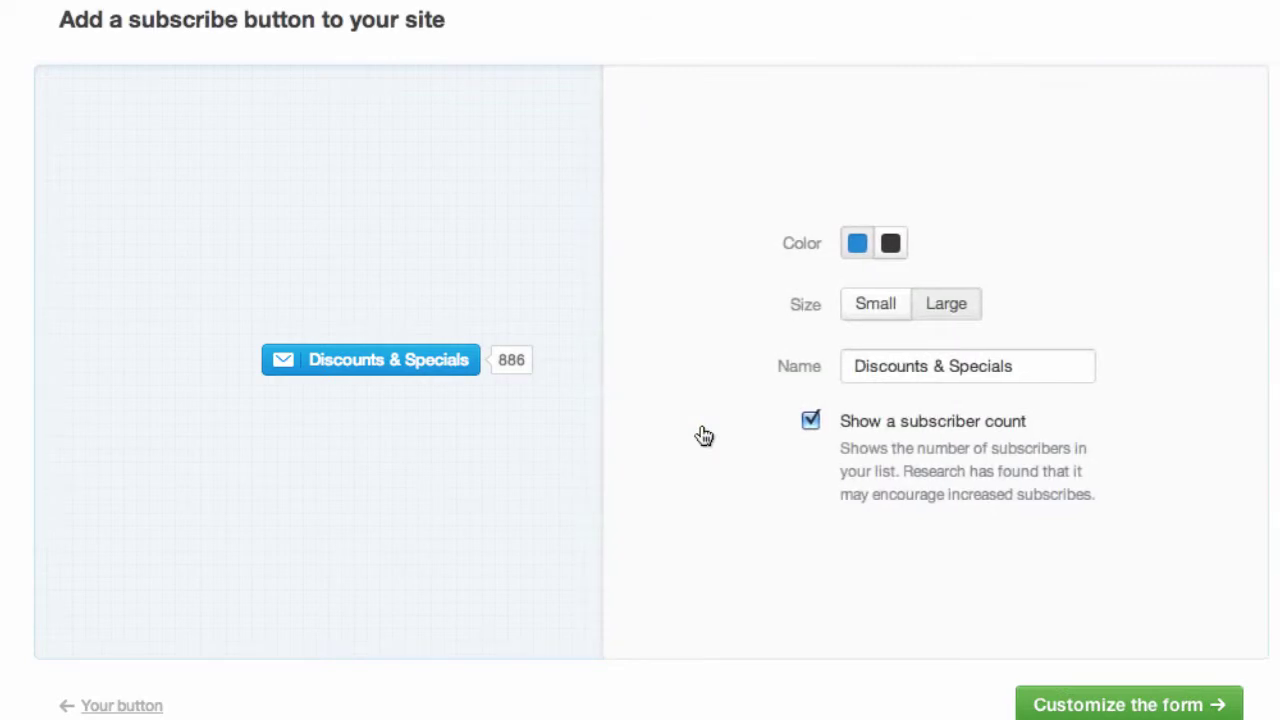
# - Try the button with black color, small size and no subscriber count, restoring blue, Large and the count
pyautogui.click(891, 245)
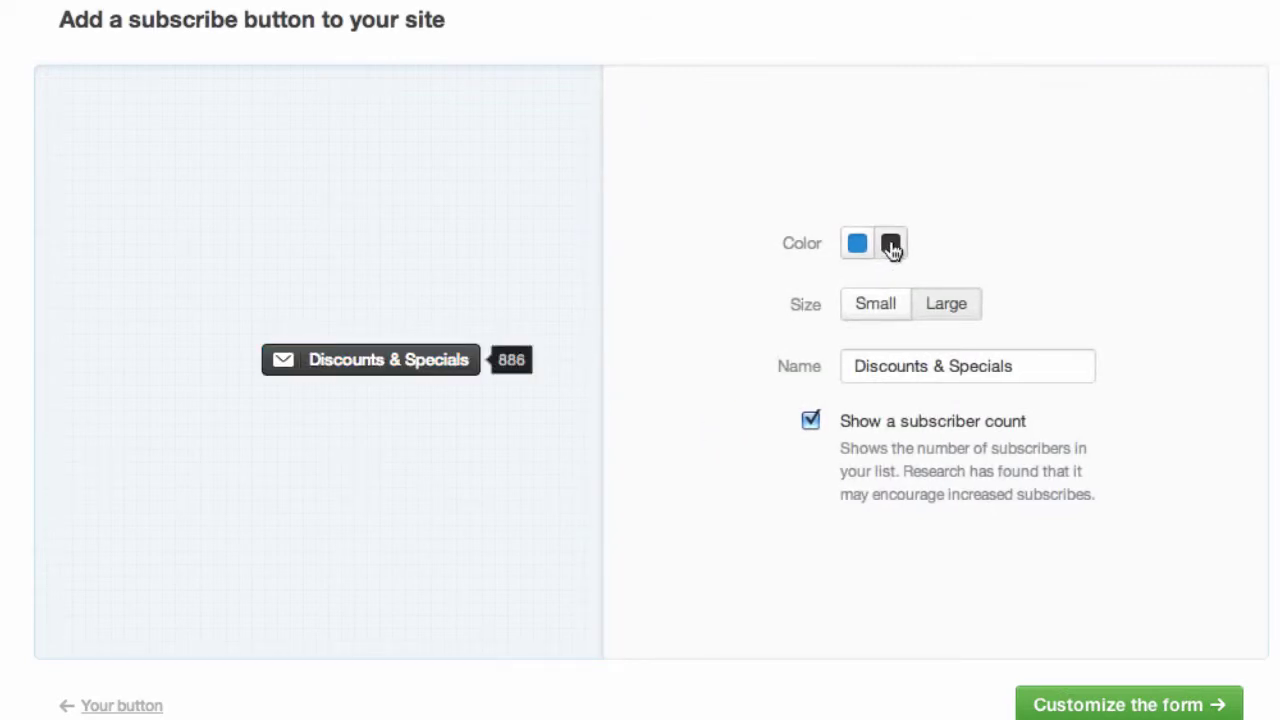
pyautogui.click(857, 244)
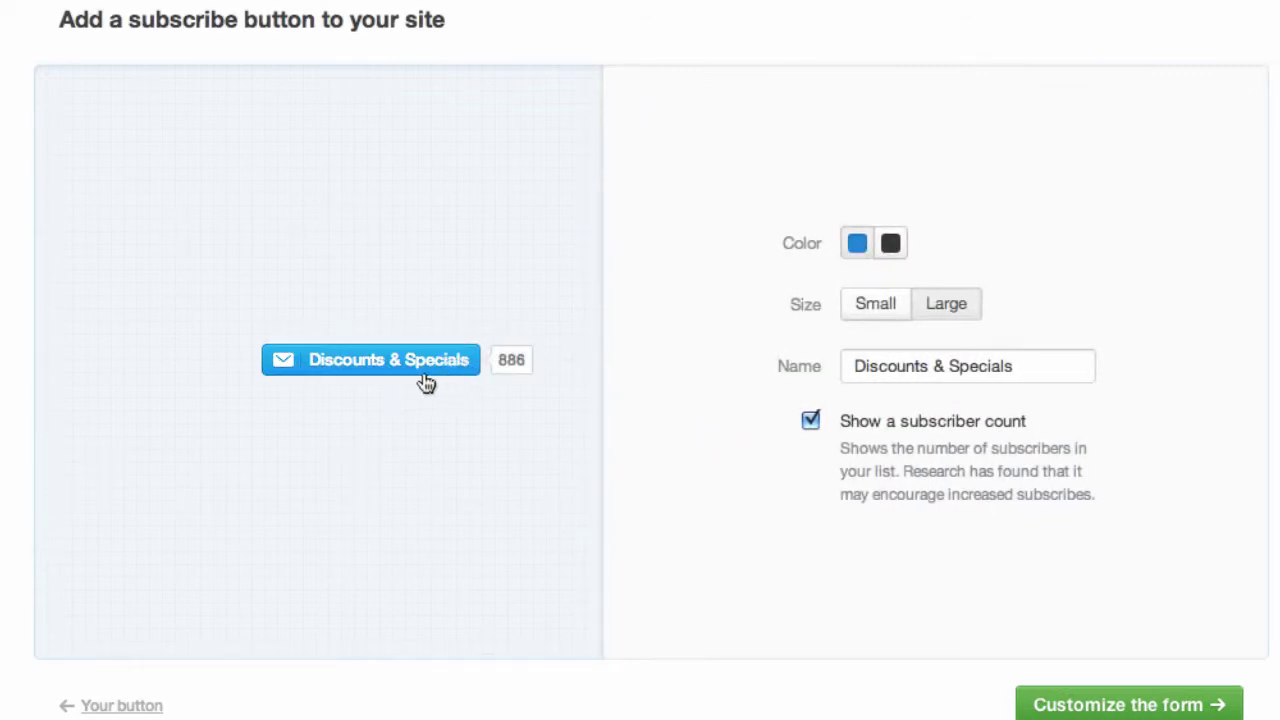
pyautogui.click(878, 310)
pyautogui.click(946, 309)
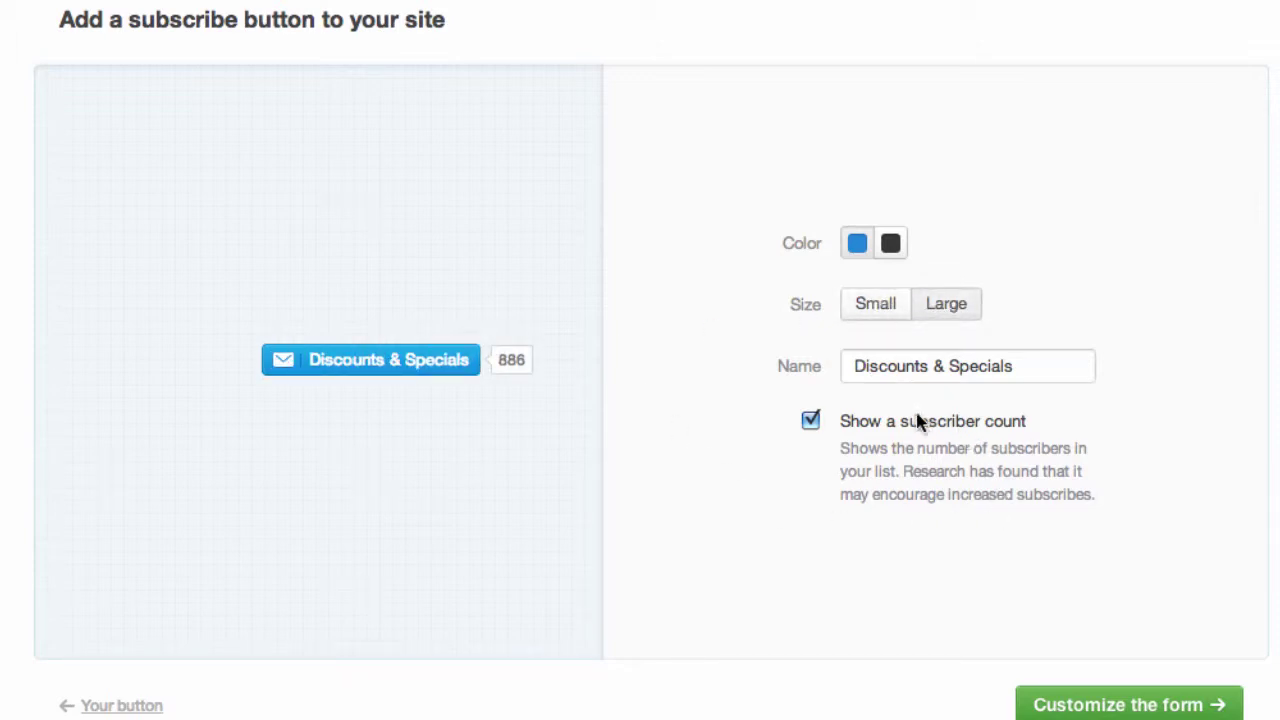
pyautogui.click(810, 421)
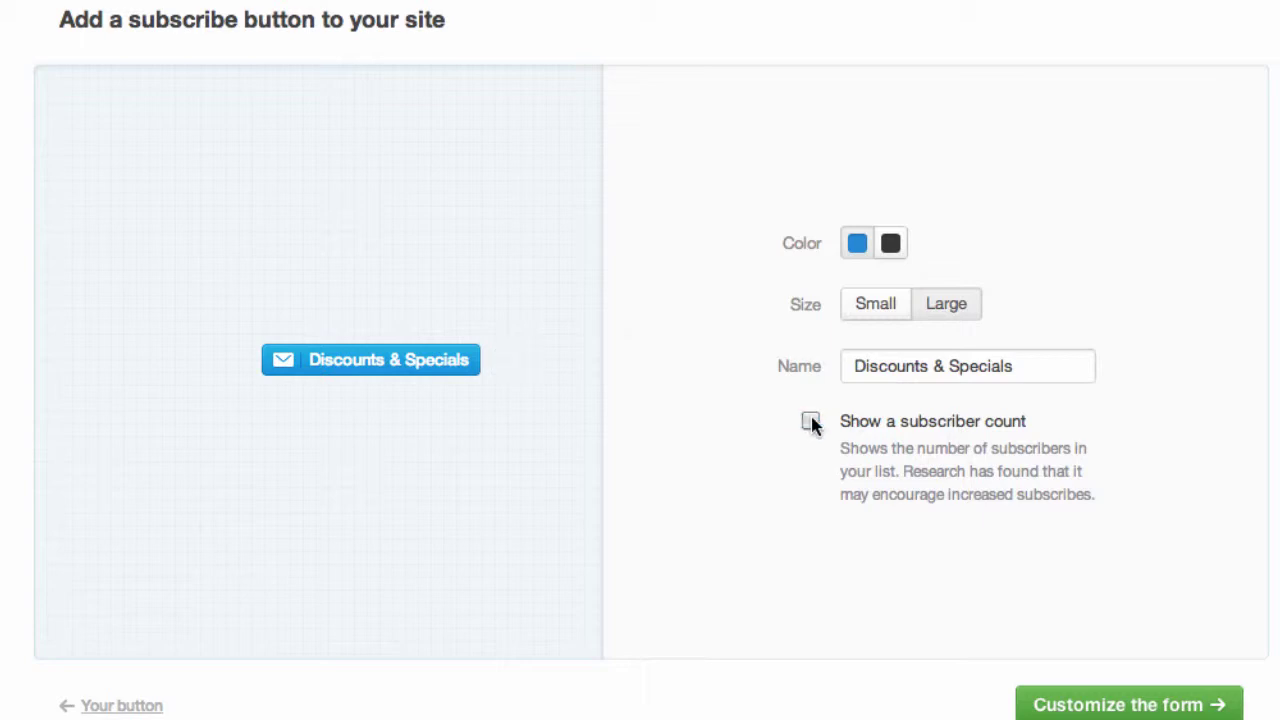
pyautogui.click(810, 422)
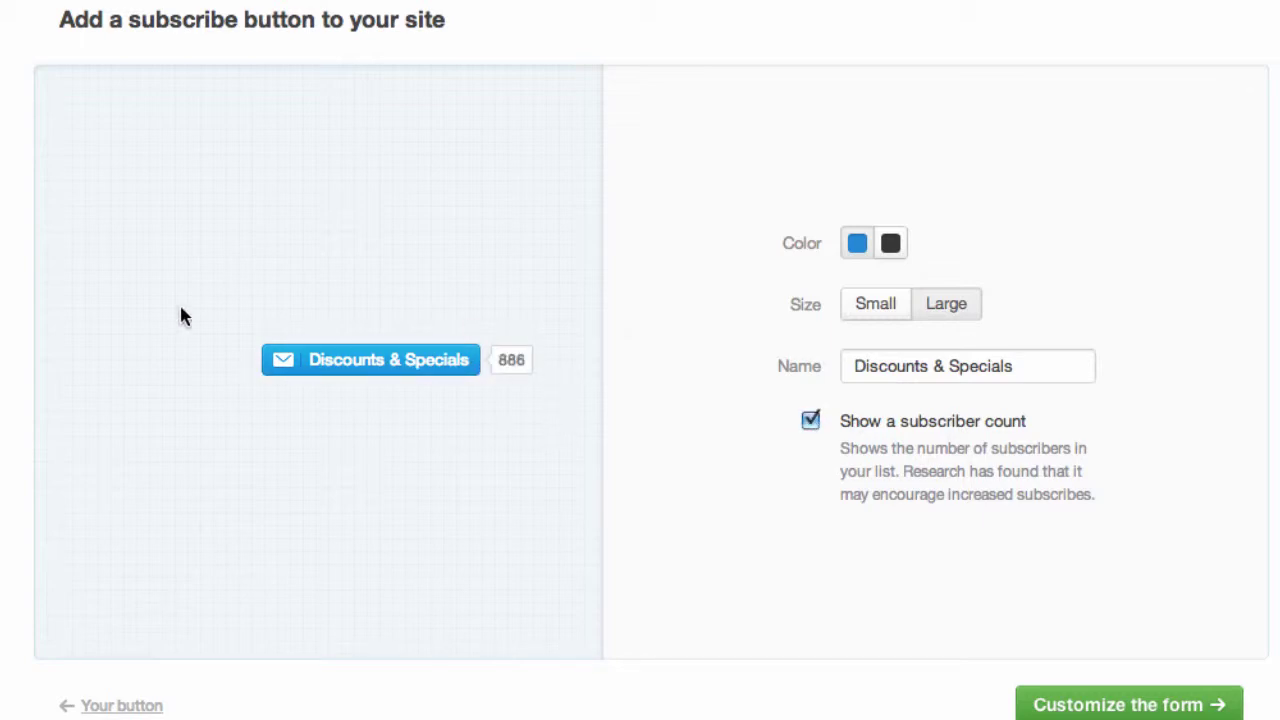
# - Preview the sign-up form's customization settings and return to the subscribe button's name
pyautogui.click(1097, 708)
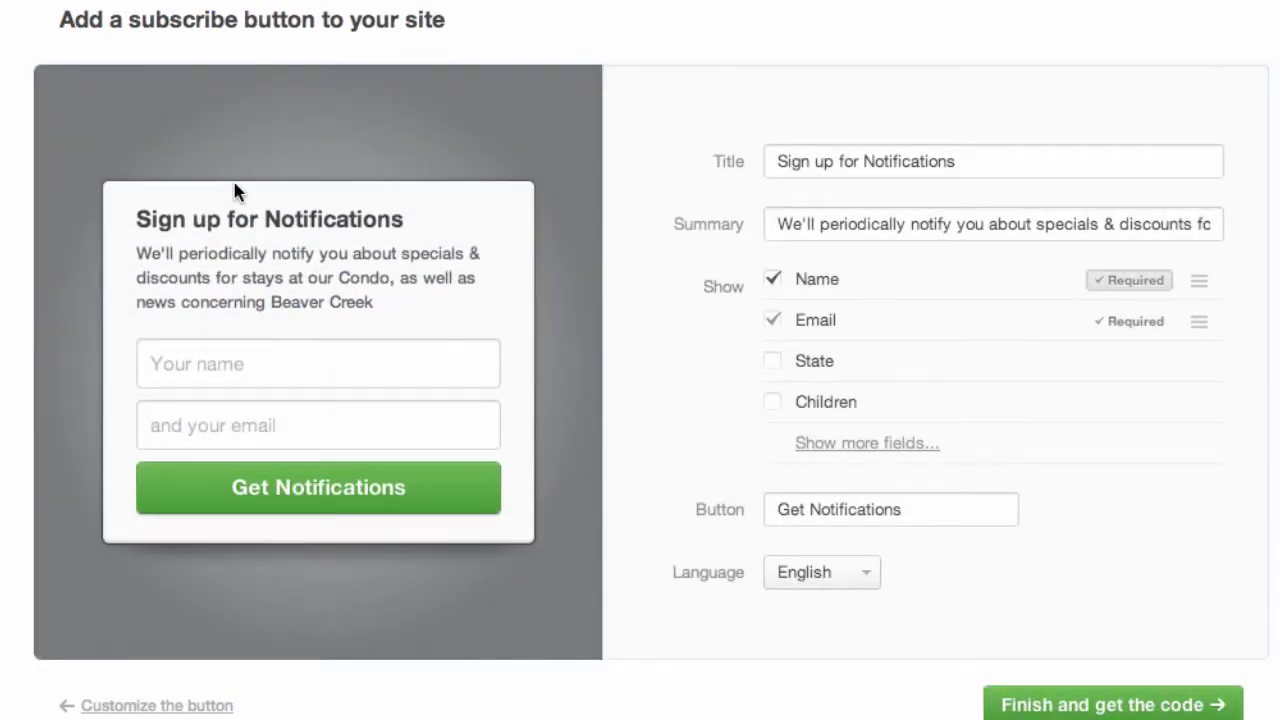
pyautogui.click(198, 706)
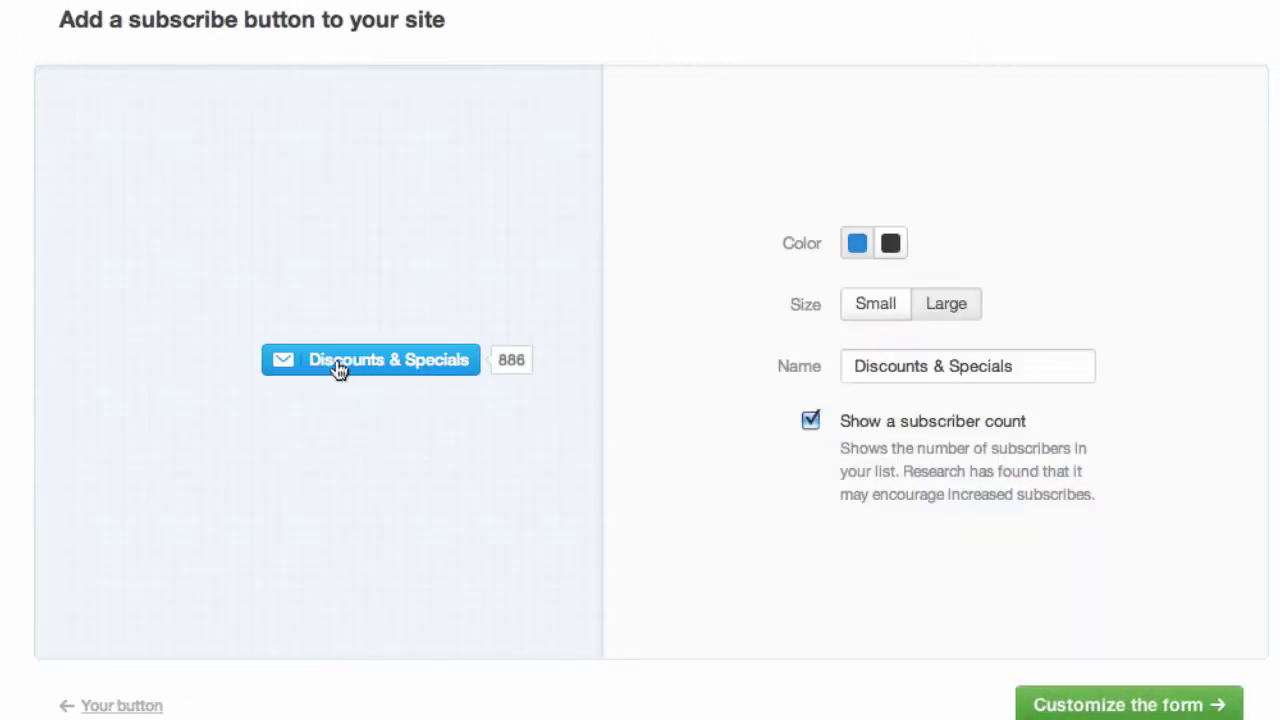
pyautogui.doubleClick(1008, 367)
pyautogui.click(906, 368)
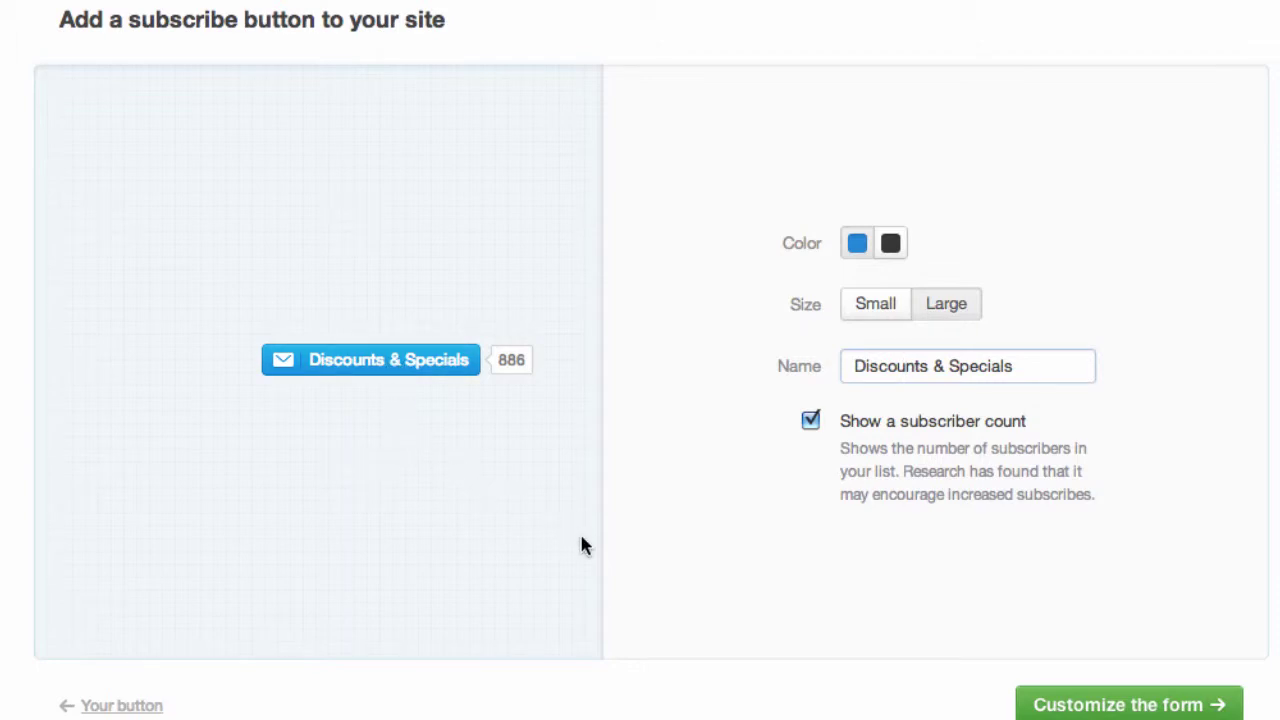
# - Go to the form customization, keep the title "Sign up for Notifications", and finish the subscribe button setup
pyautogui.click(1080, 710)
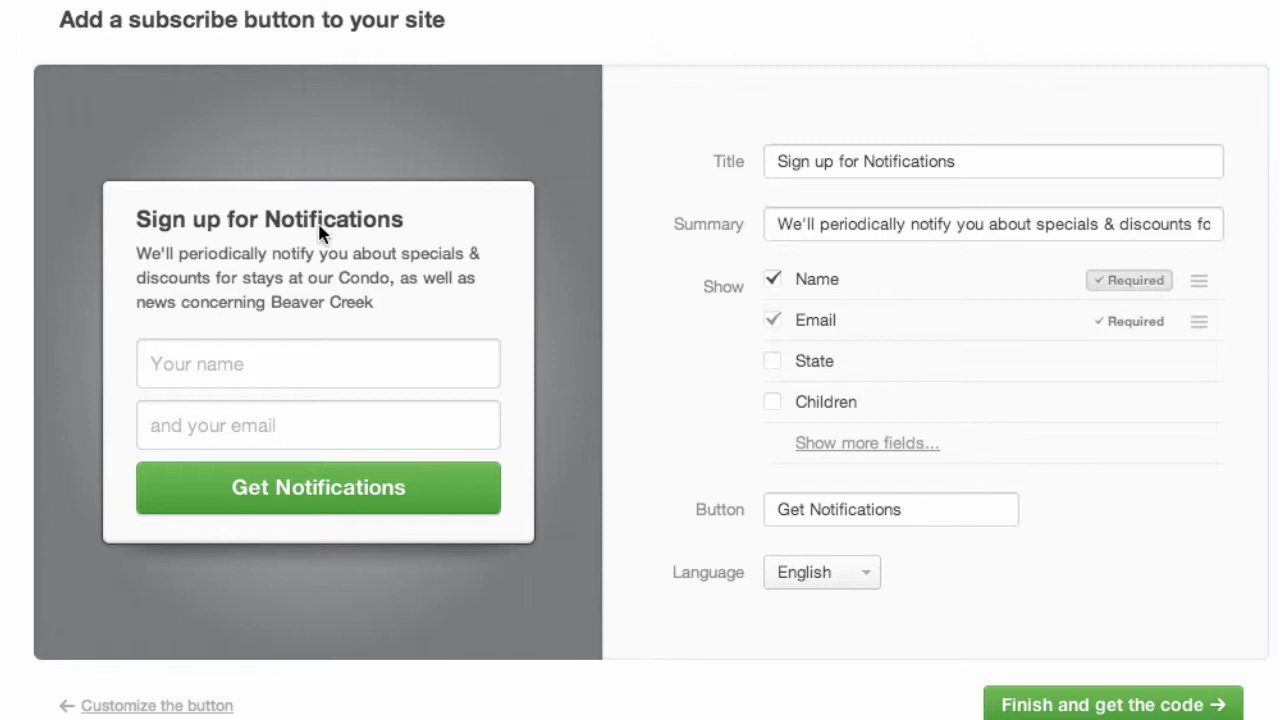
pyautogui.click(820, 161)
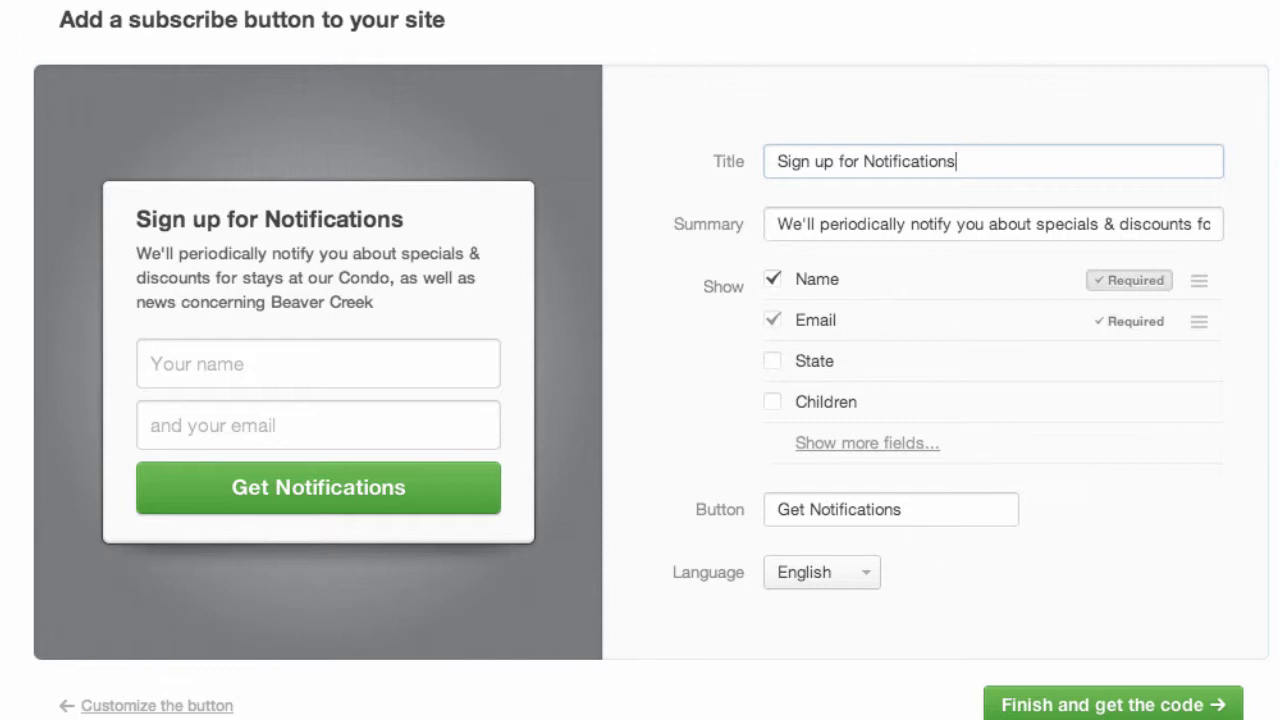
pyautogui.click(1103, 708)
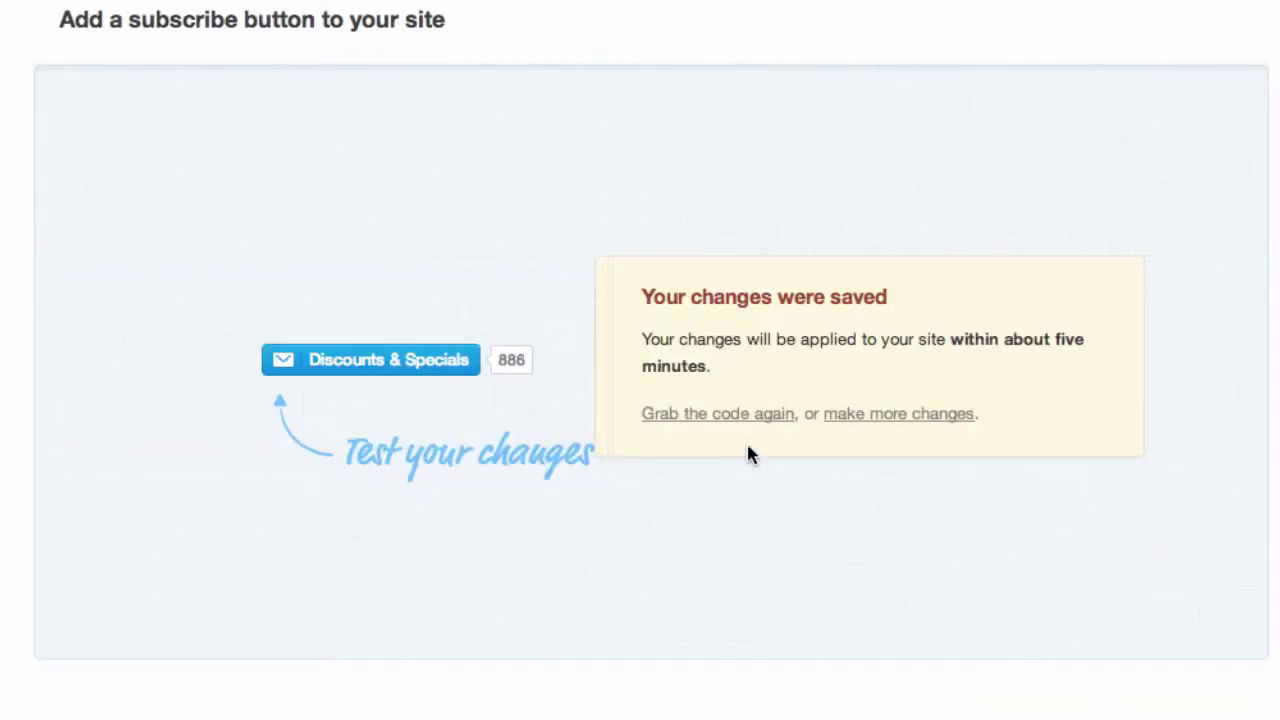
# - Grab the Discounts & Specials button's embed code again and copy all of it
pyautogui.click(726, 414)
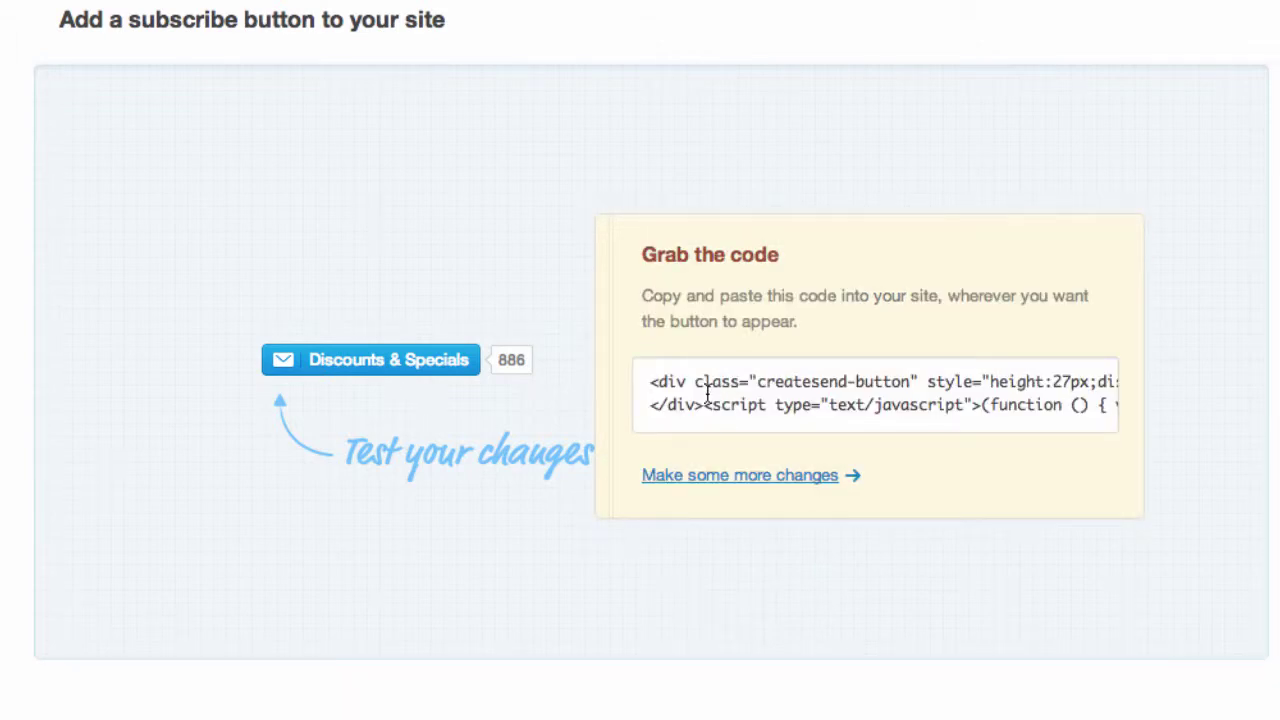
pyautogui.click(768, 396)
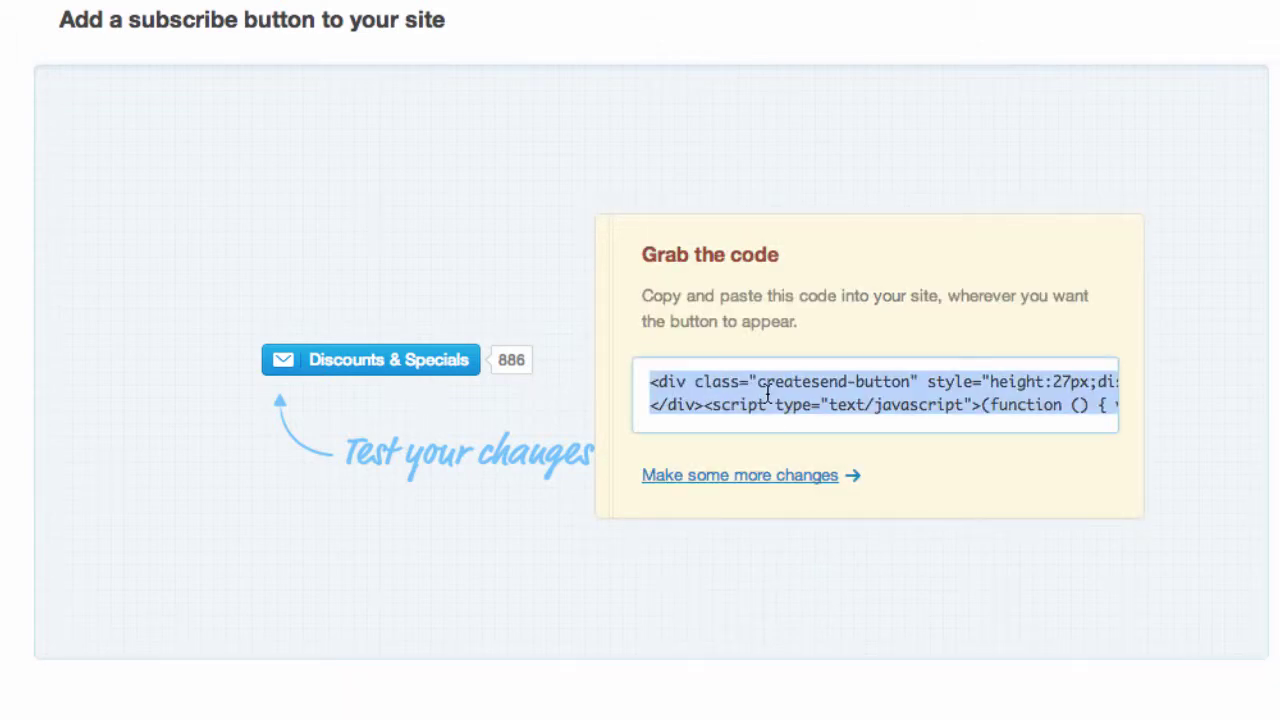
pyautogui.click(953, 455)
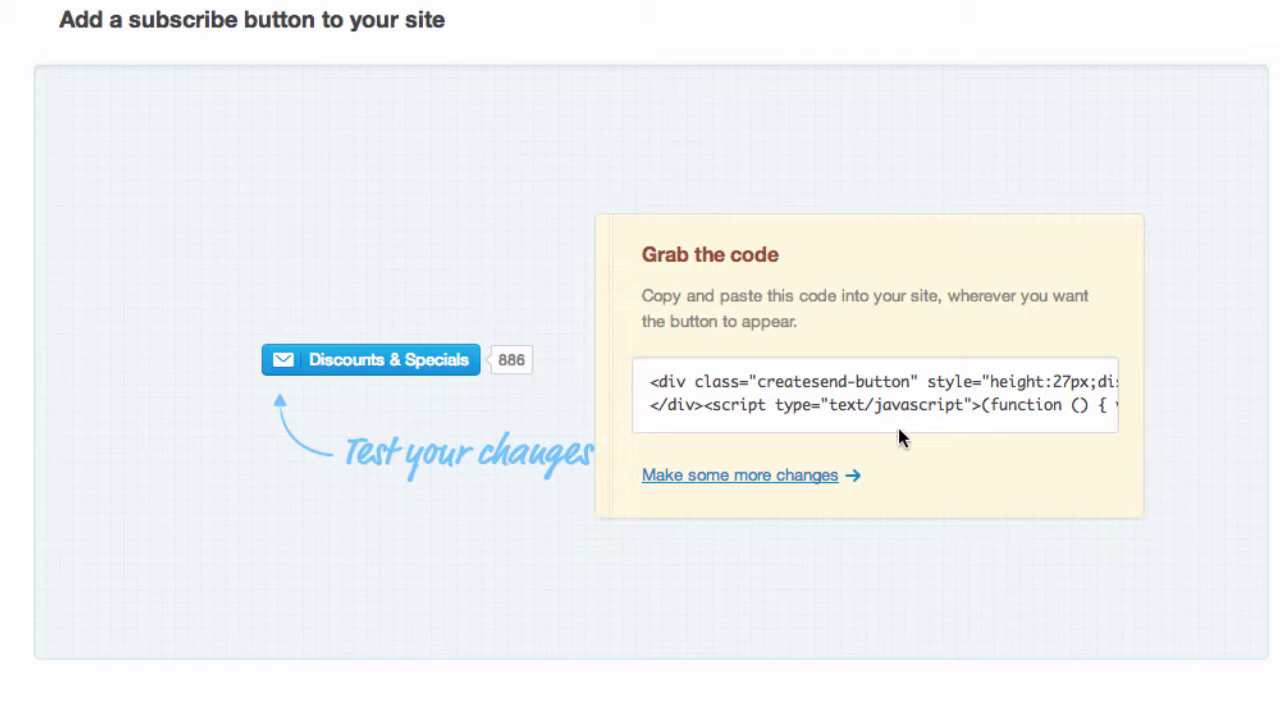
pyautogui.click(829, 390)
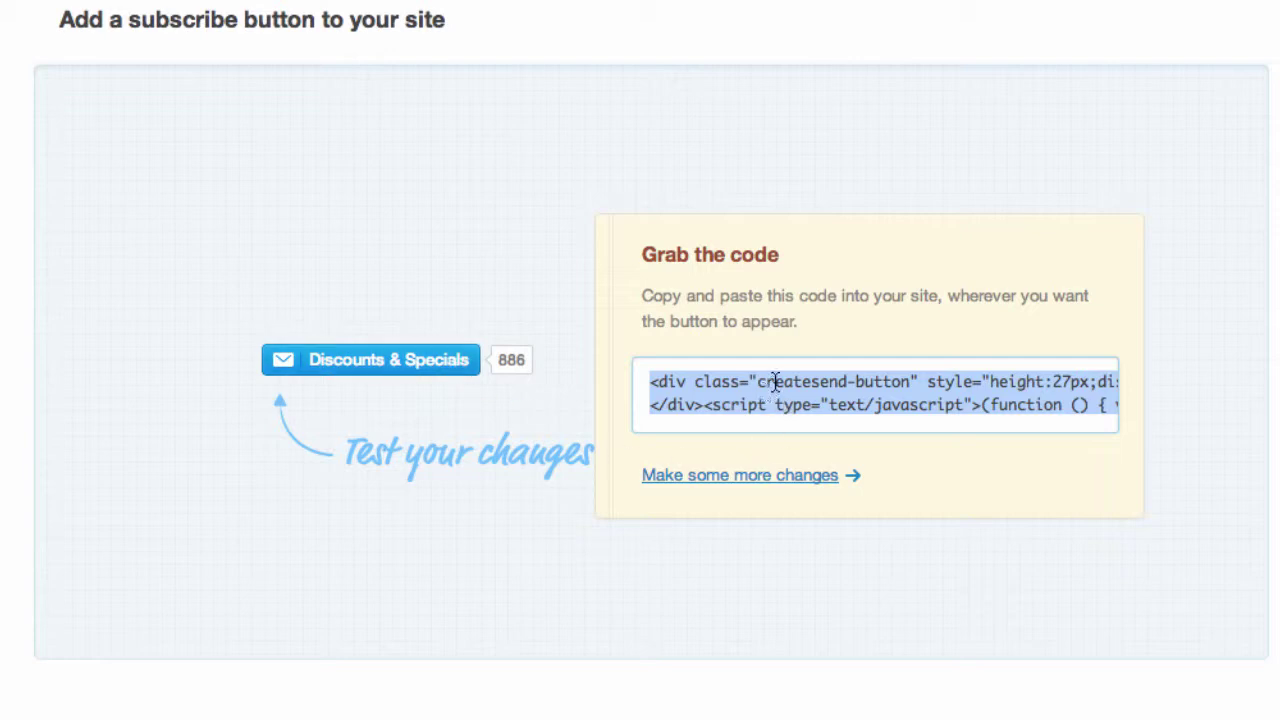
pyautogui.rightClick(786, 397)
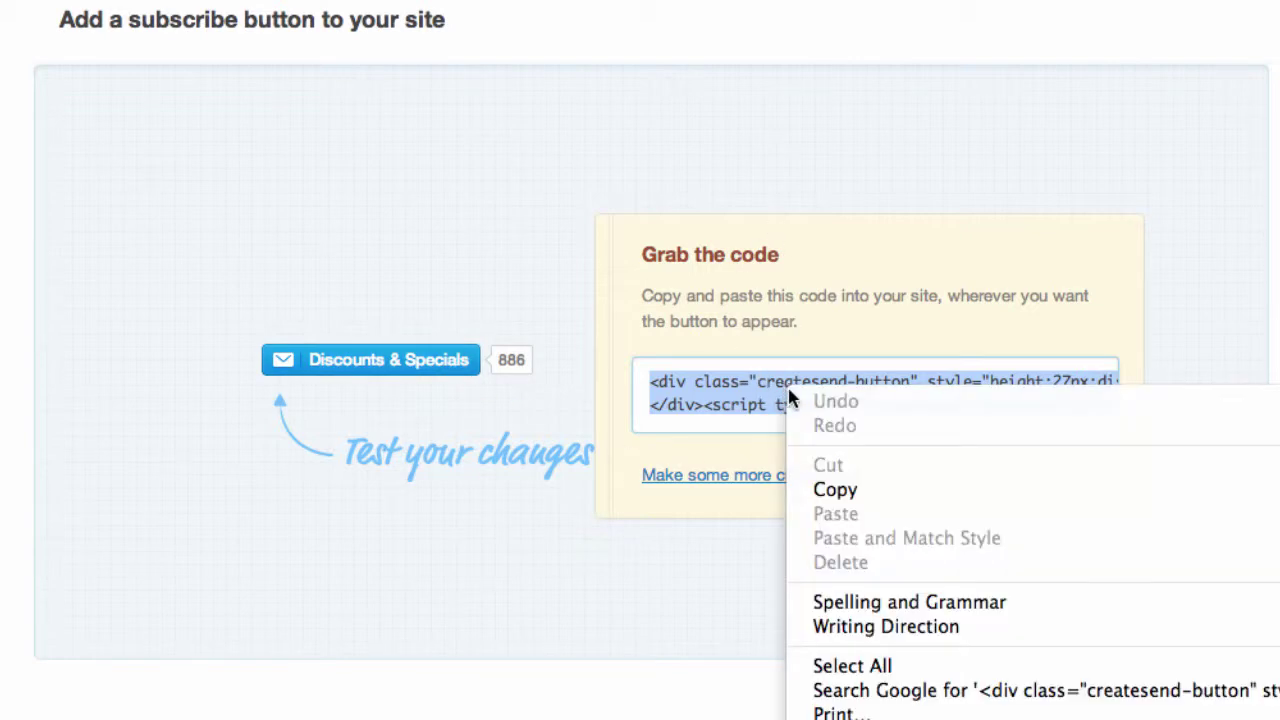
pyautogui.click(851, 492)
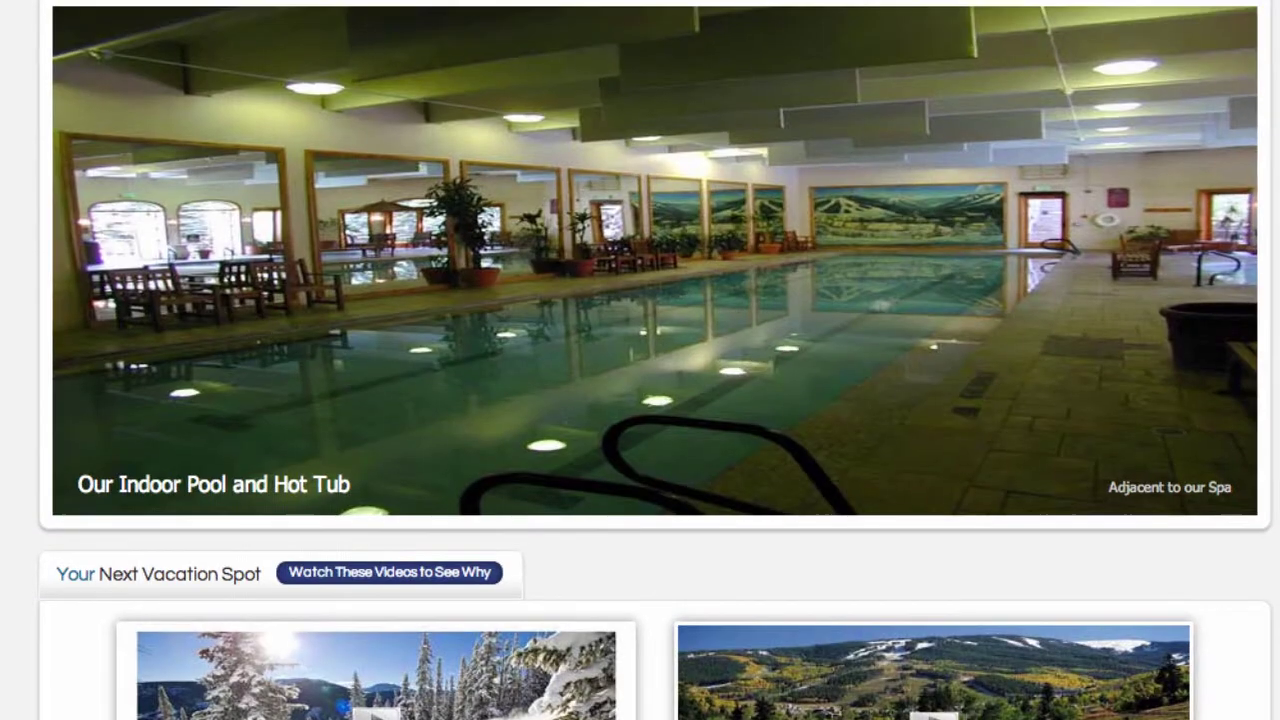
# - Switch to Joomla and update the Newsletter Signup module's HTML source with the subscribe button code
pyautogui.scroll(3, 640, 400)
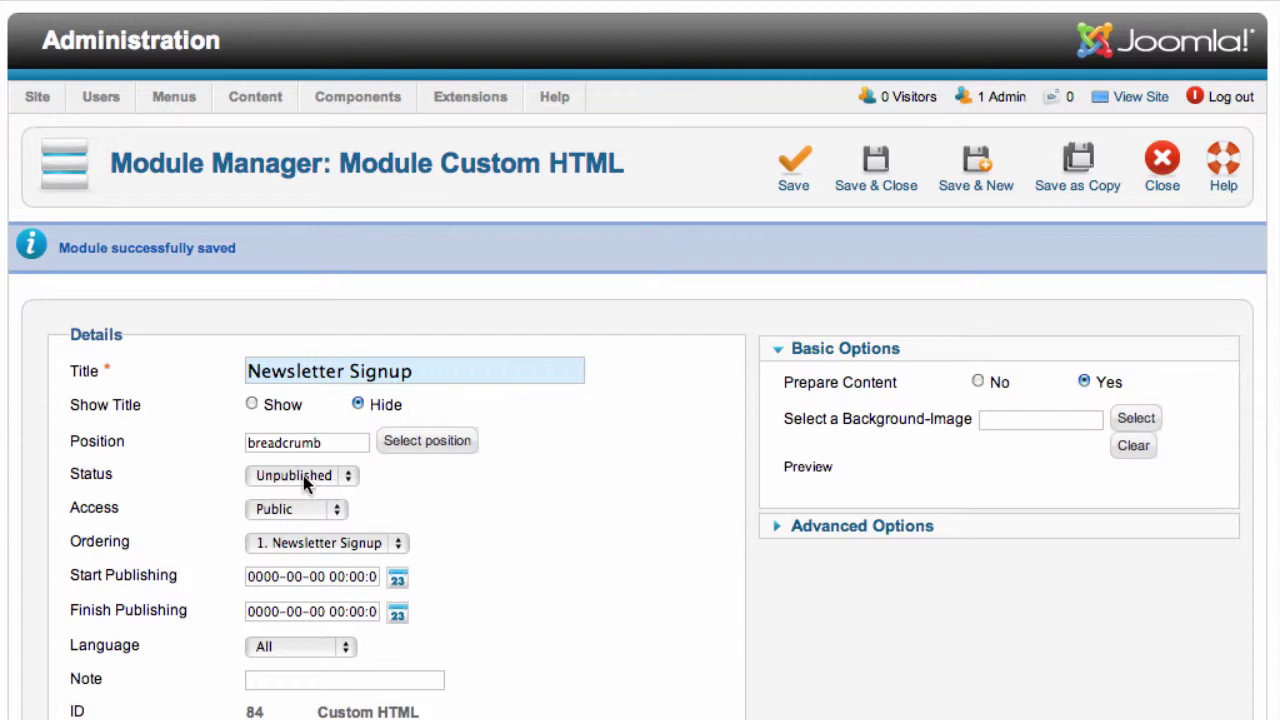
pyautogui.scroll(-6, 149, 591)
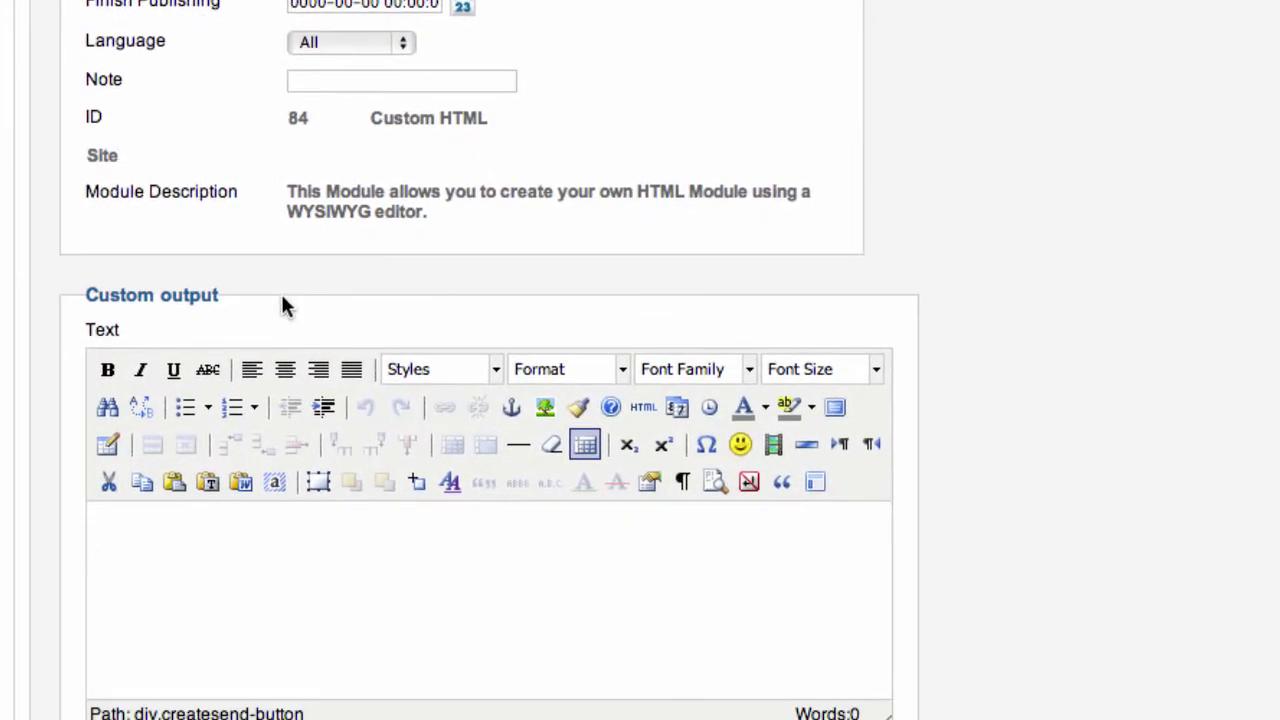
pyautogui.click(644, 408)
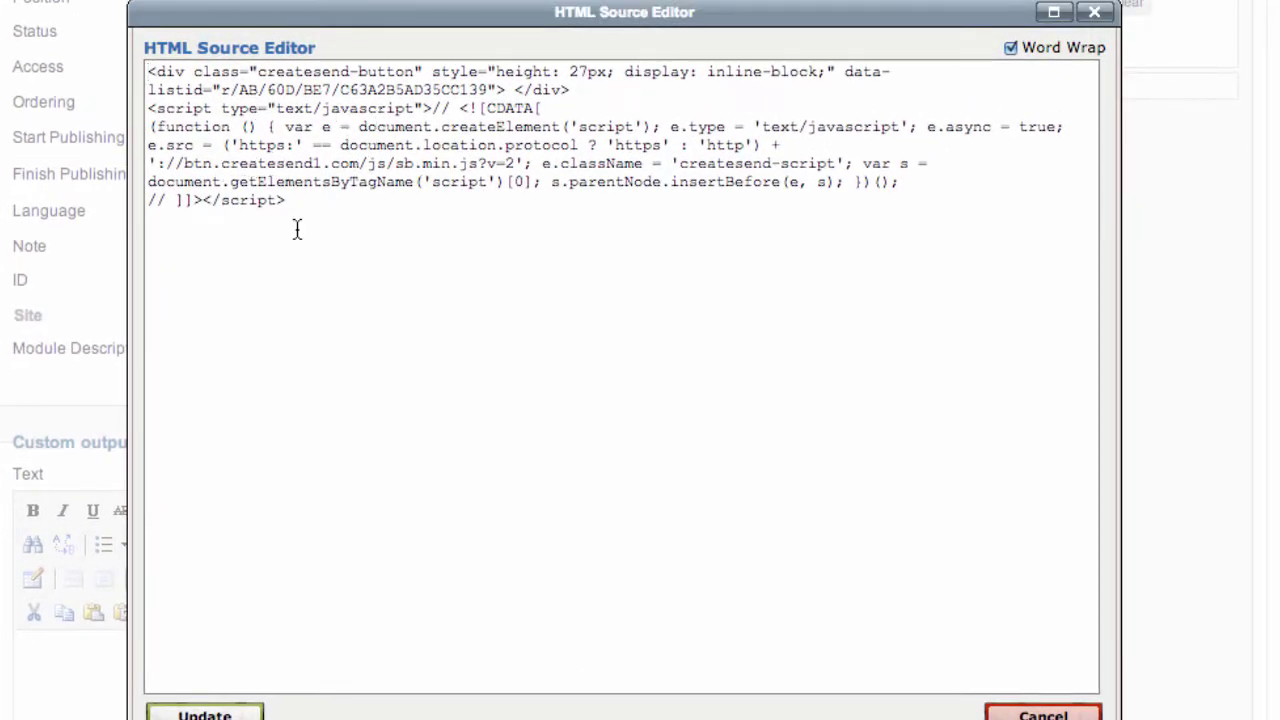
pyautogui.click(206, 713)
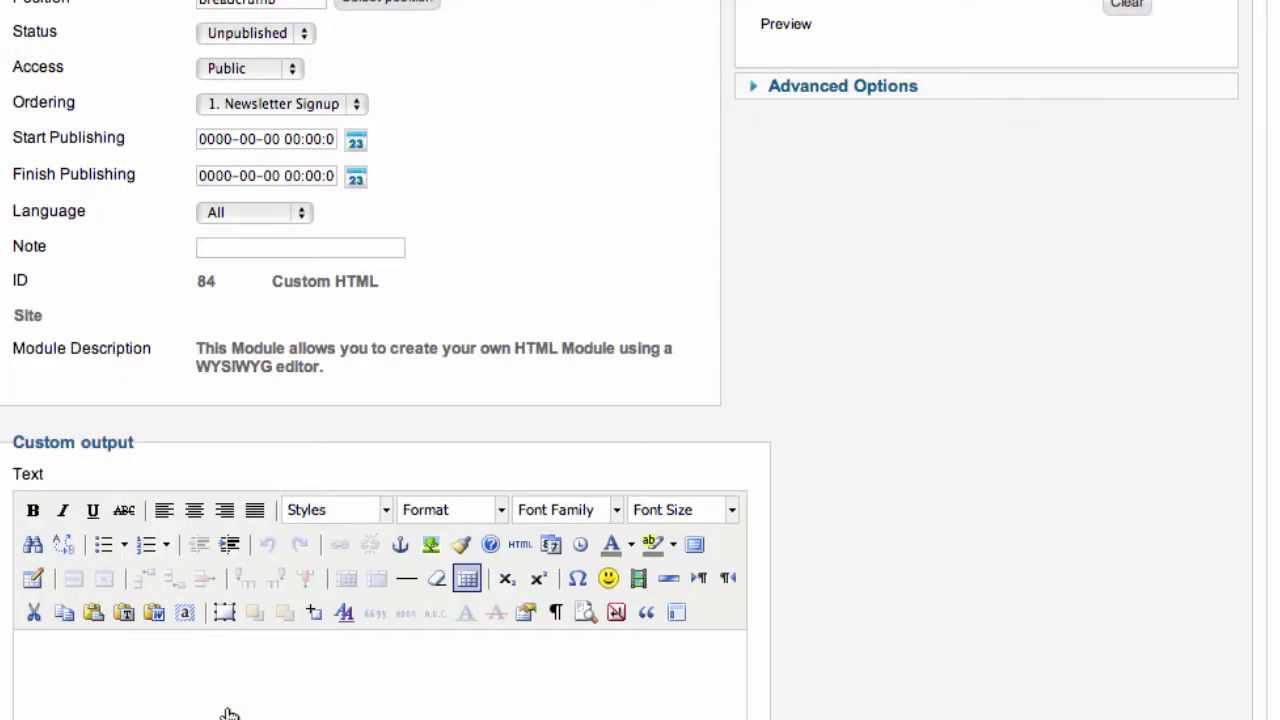
# - Set the Newsletter Signup module's status to Published and save the module
pyautogui.click(232, 42)
pyautogui.click(250, 20)
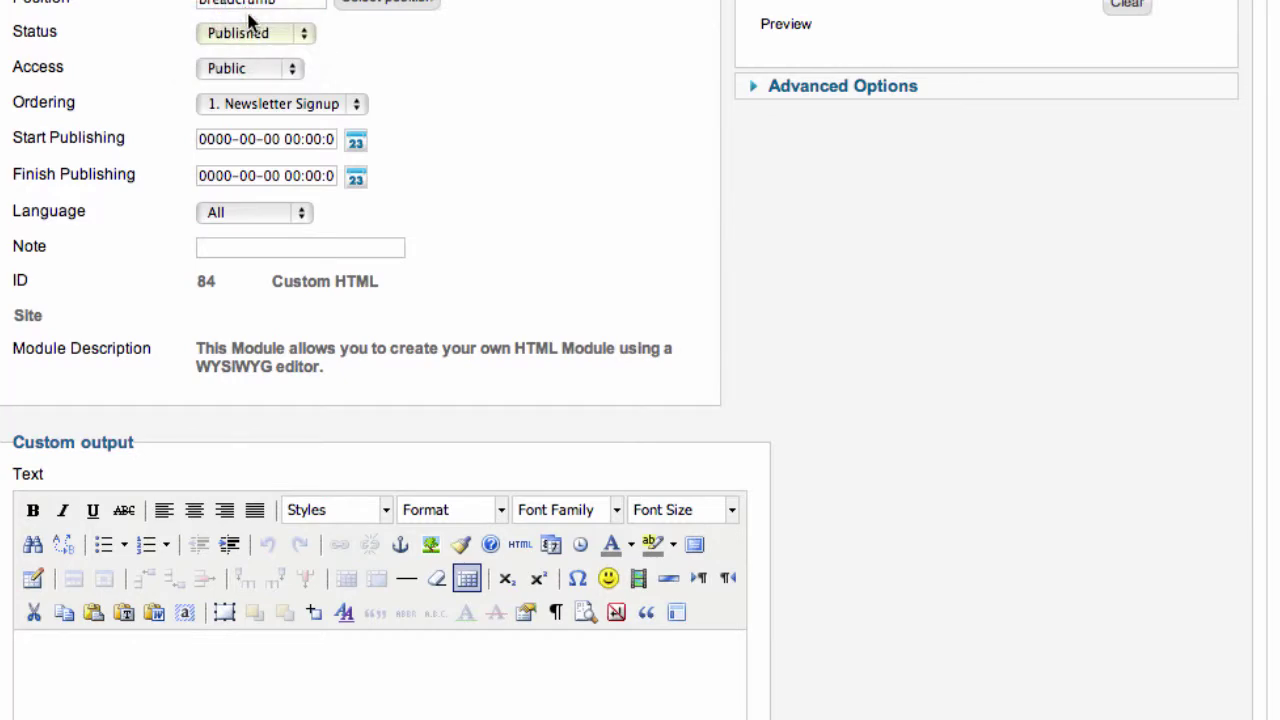
pyautogui.click(791, 77)
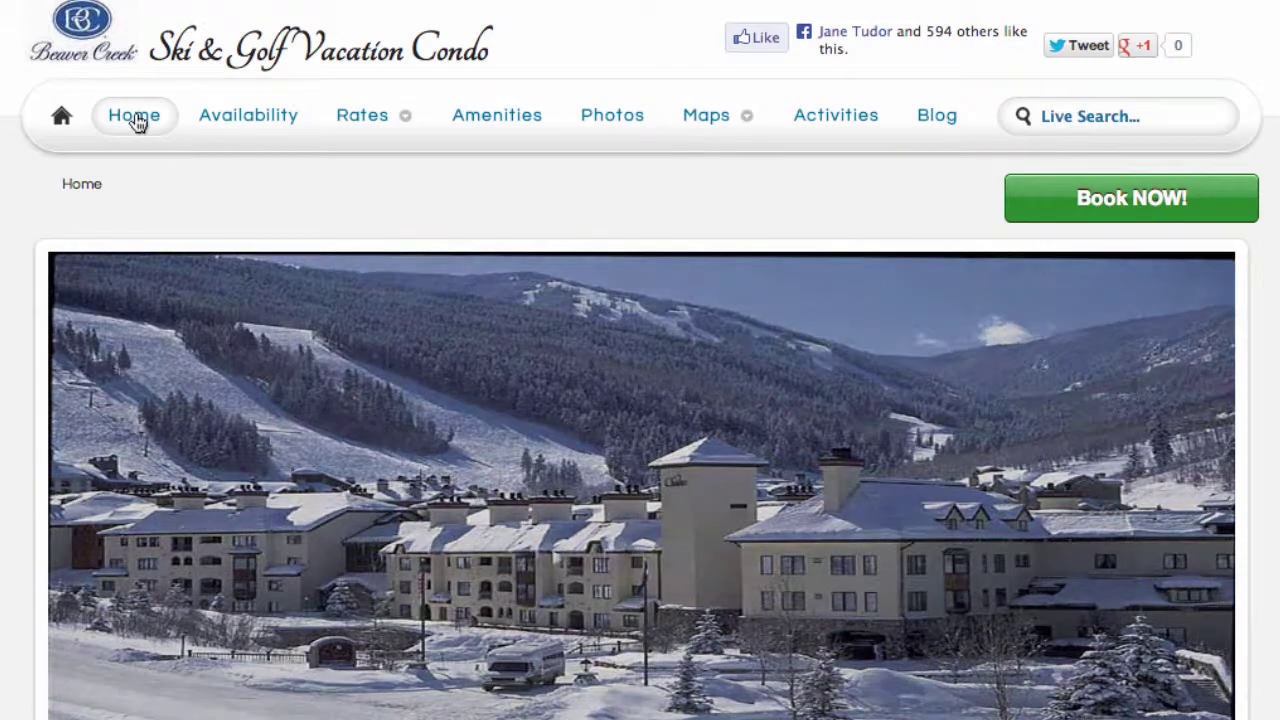
# - Switch to the condo website, reload its Home page and open the Discounts & Specials sign-up form
pyautogui.click(135, 118)
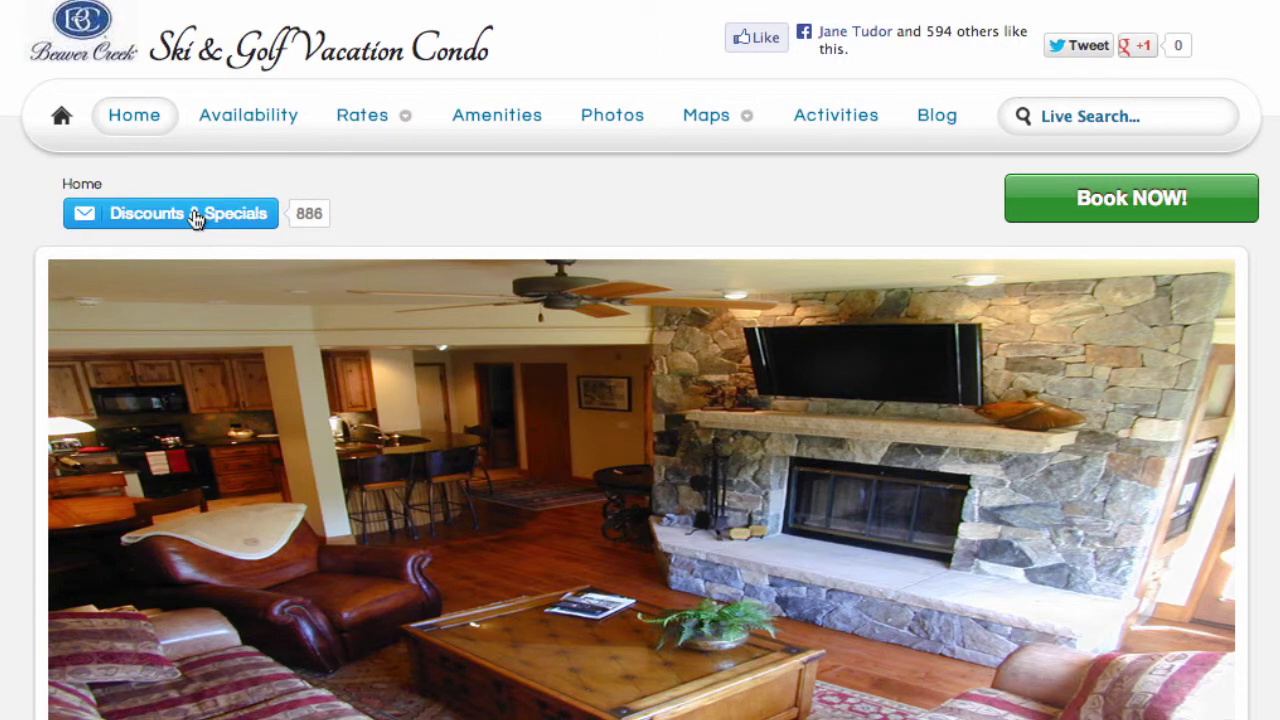
pyautogui.click(195, 218)
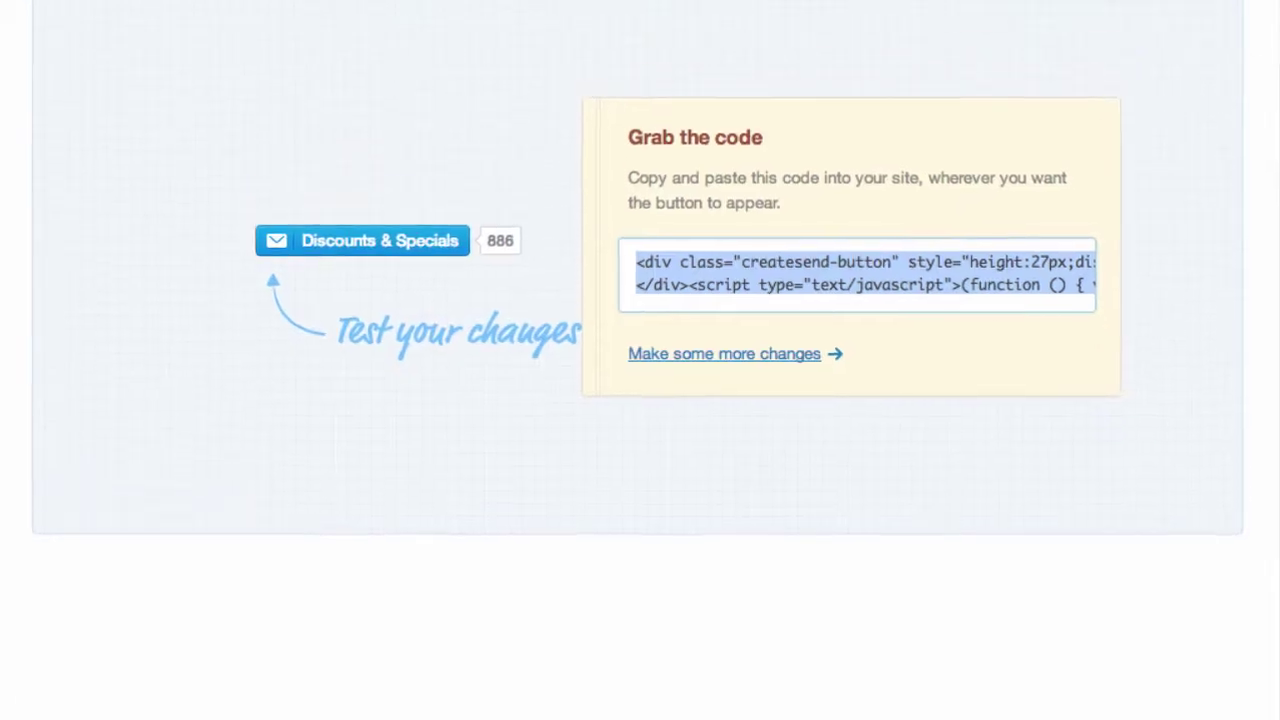
# - Switch to Rentallect and go back to the Property: Charter 4260 subscriber list
pyautogui.scroll(4, 923, 141)
pyautogui.scroll(1, 923, 141)
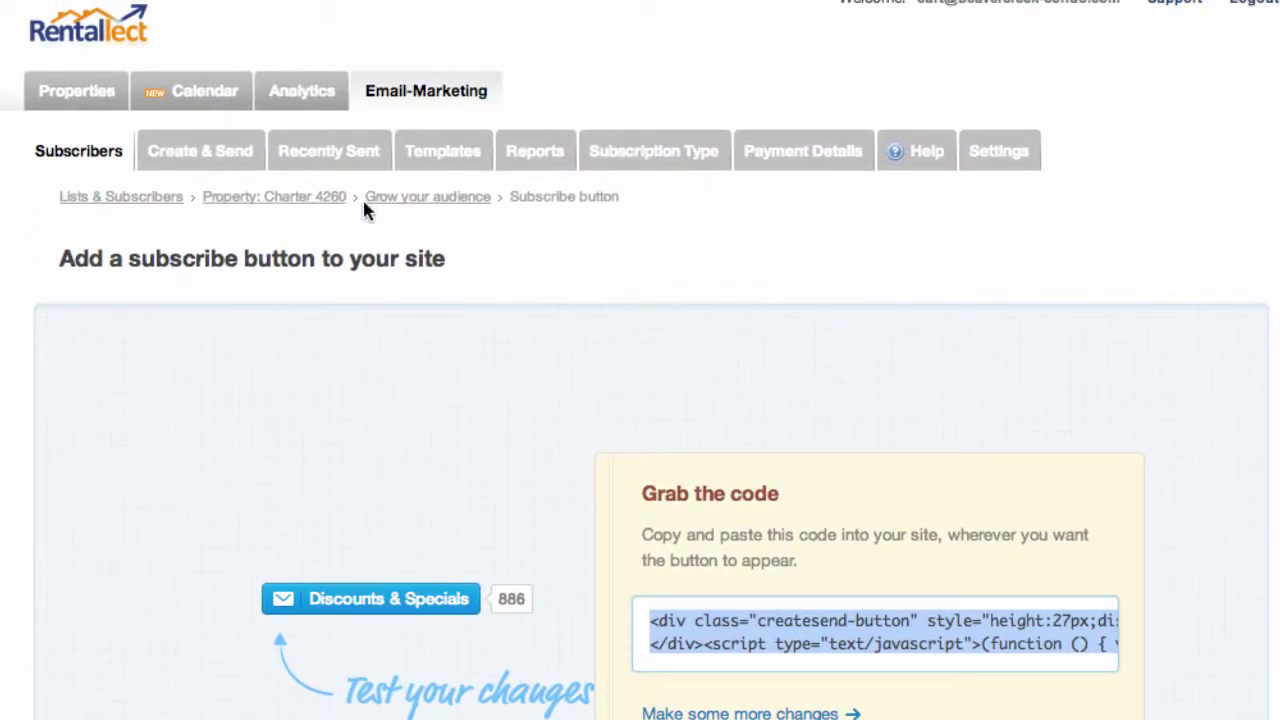
pyautogui.click(286, 199)
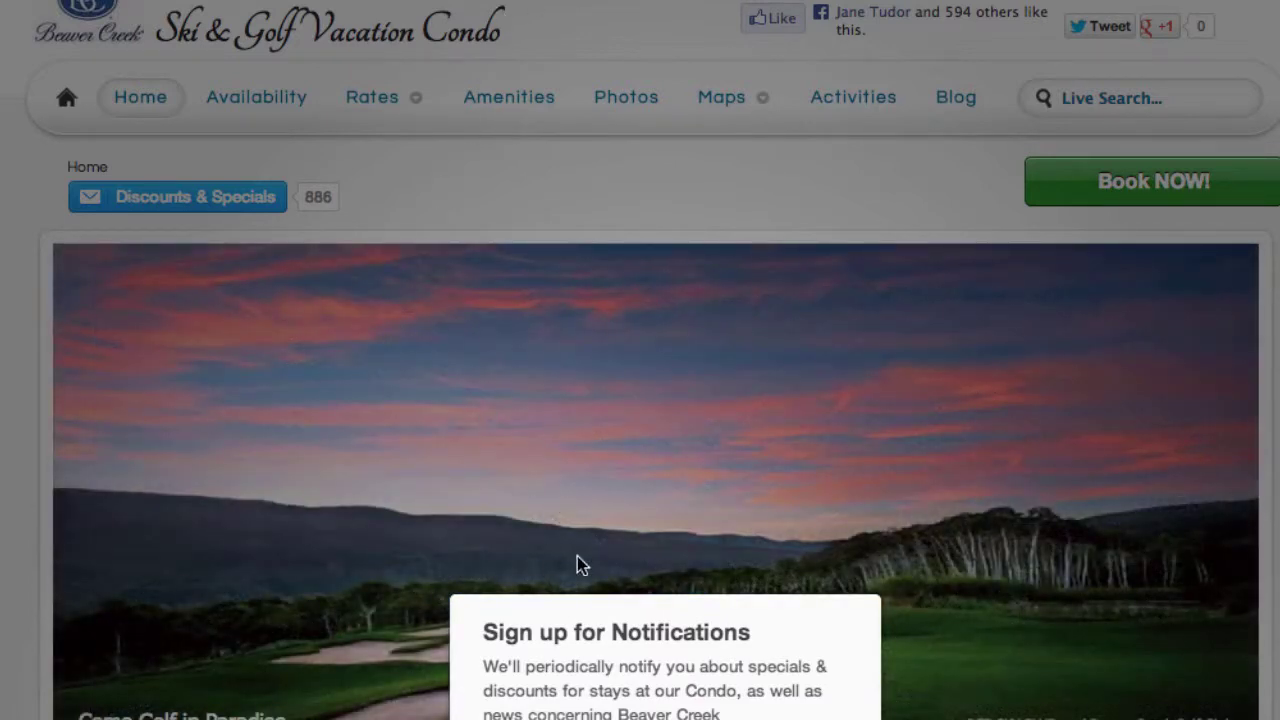
# - Return to the condo website, close the sign-up form and open the Availability page
pyautogui.click(641, 223)
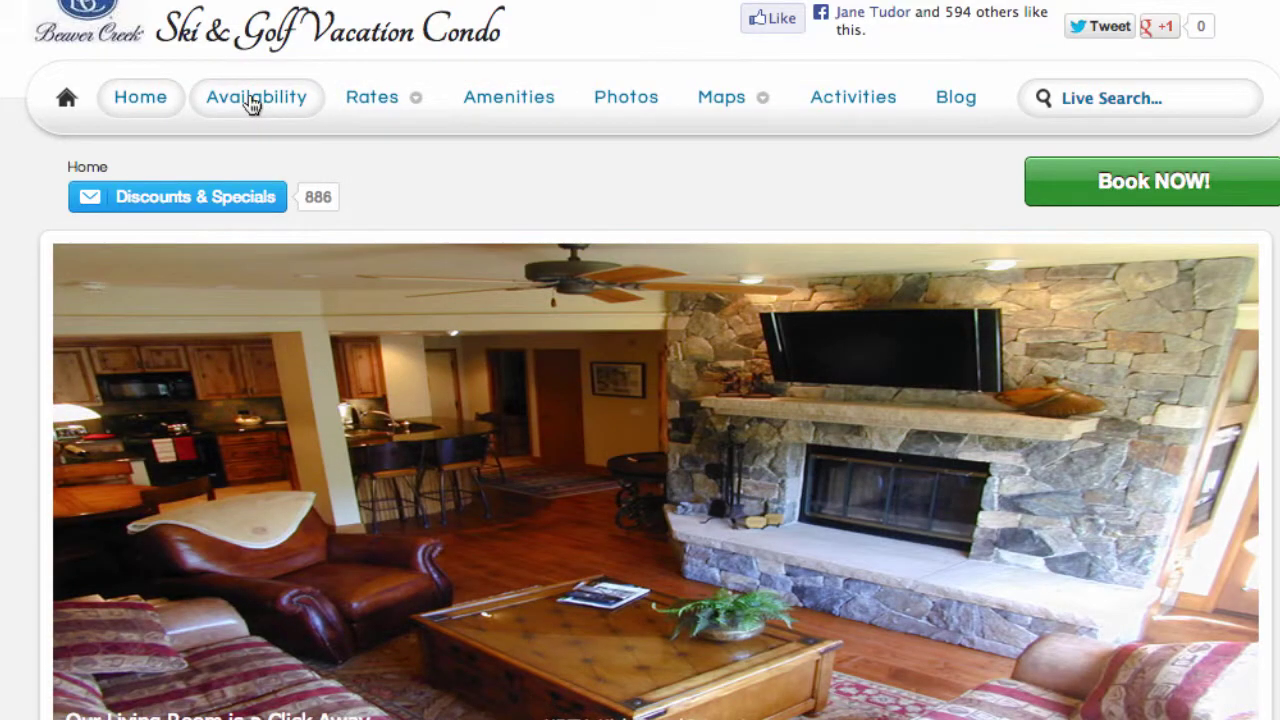
pyautogui.click(252, 104)
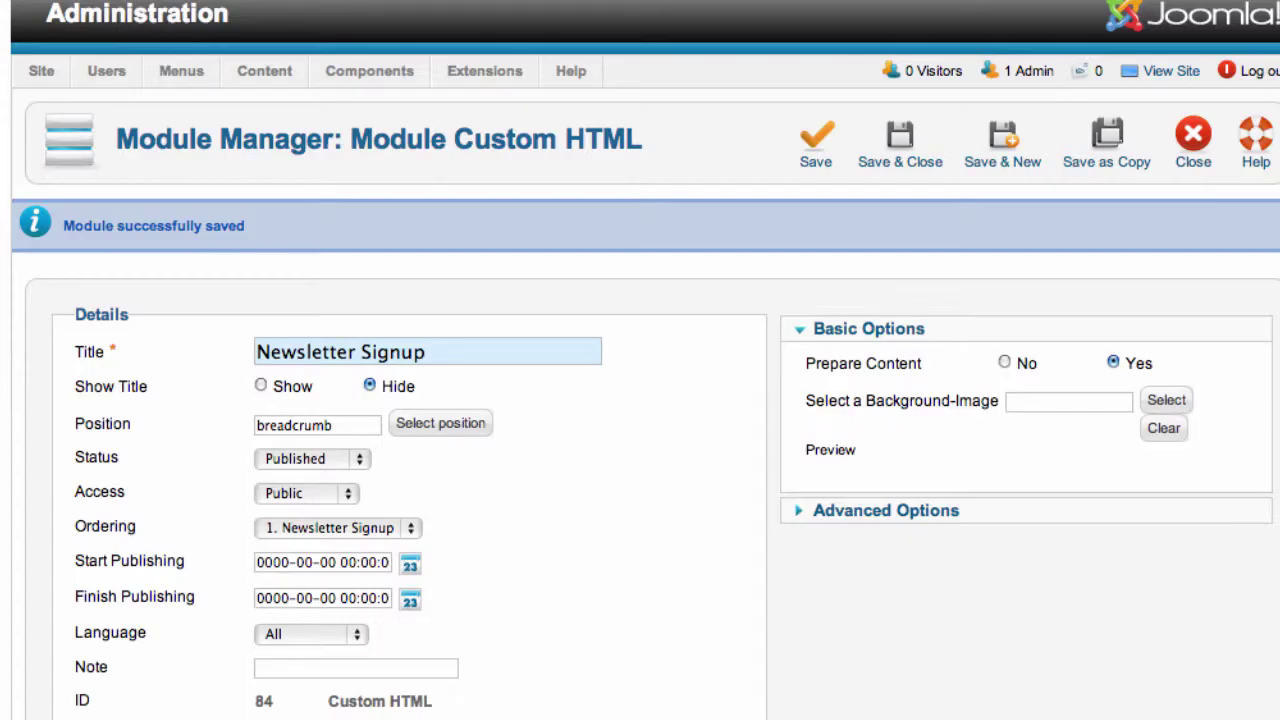
# - Switch to Joomla, set the Newsletter Signup module's assignment to On all pages and save the module
pyautogui.scroll(-10, 852, 606)
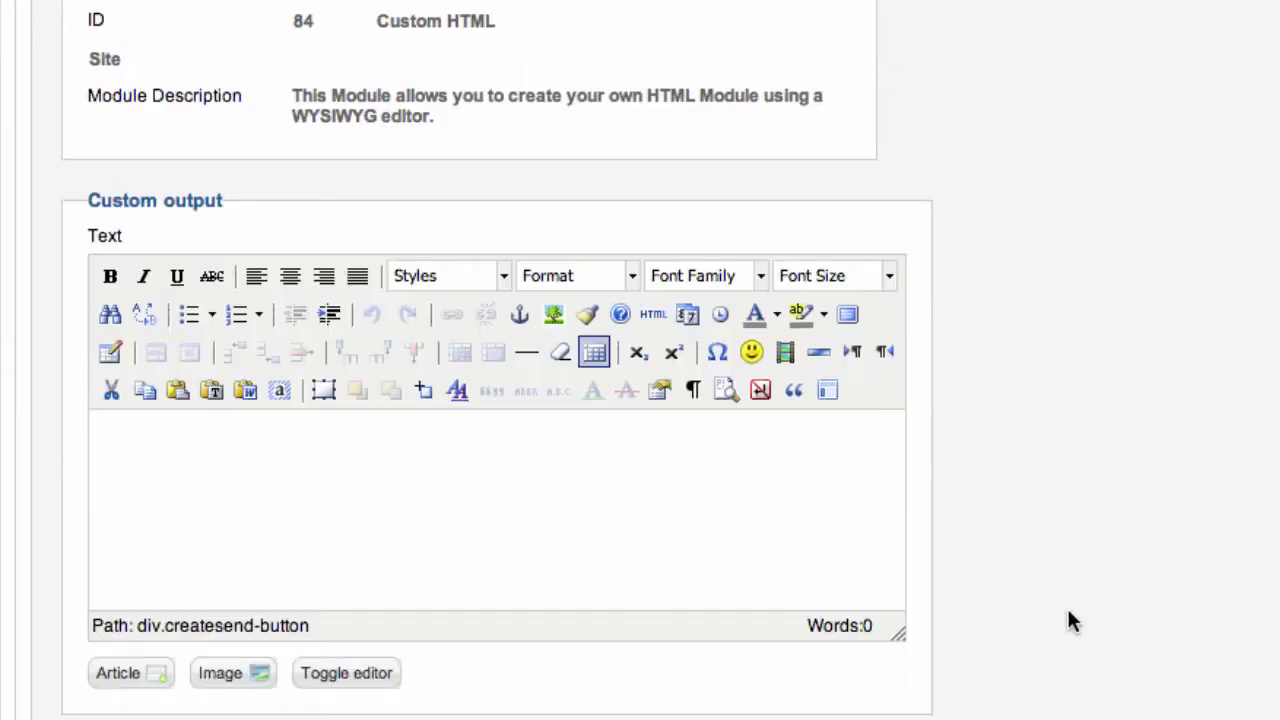
pyautogui.scroll(-5, 1067, 620)
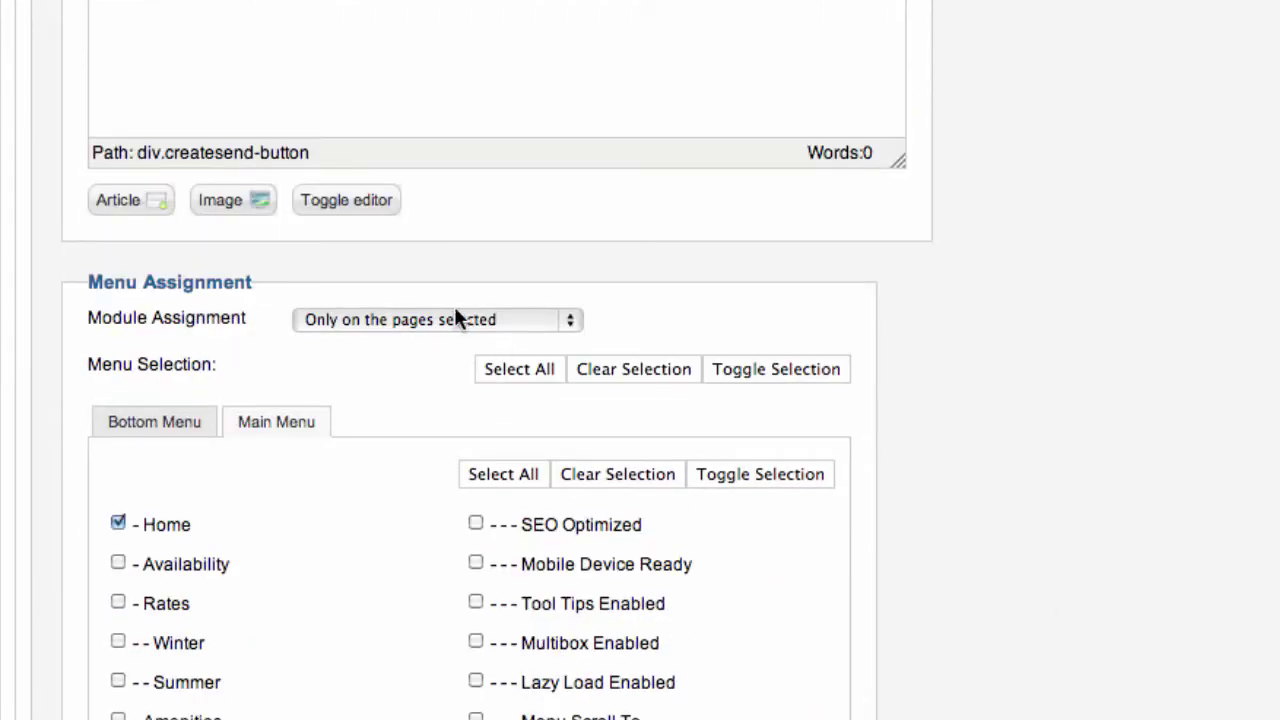
pyautogui.click(381, 320)
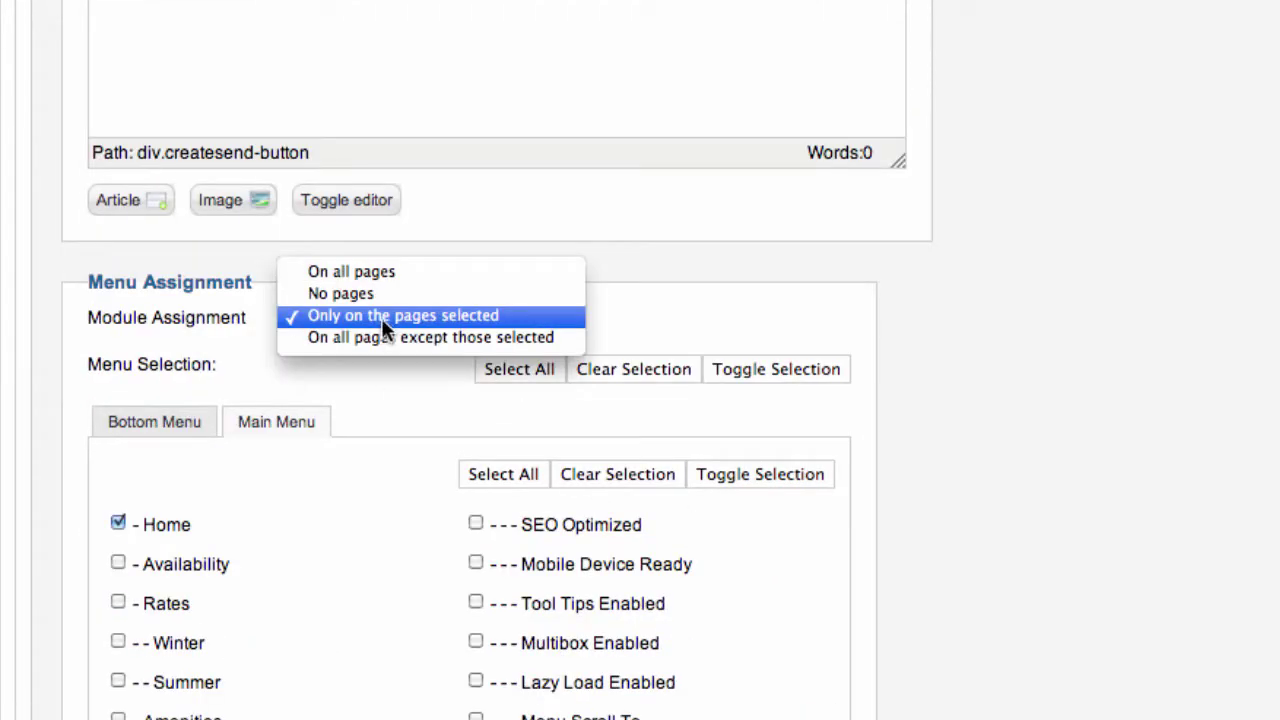
pyautogui.click(385, 272)
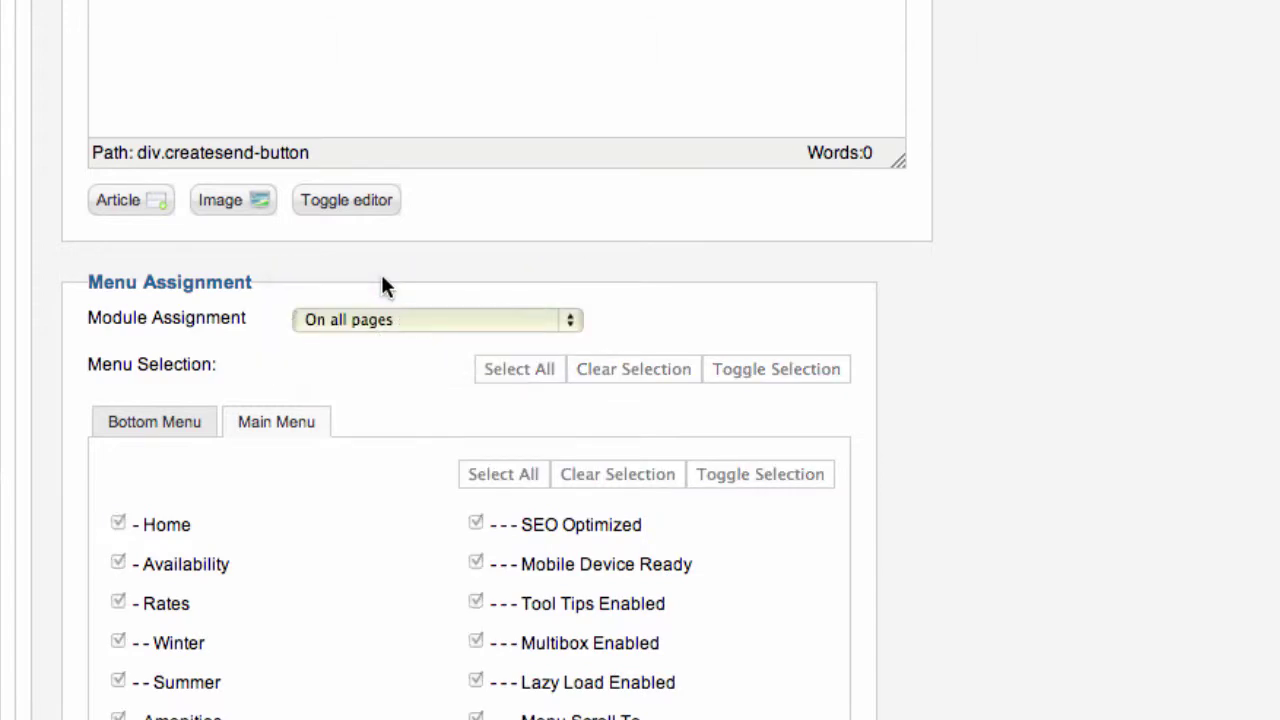
pyautogui.scroll(5, 1199, 271)
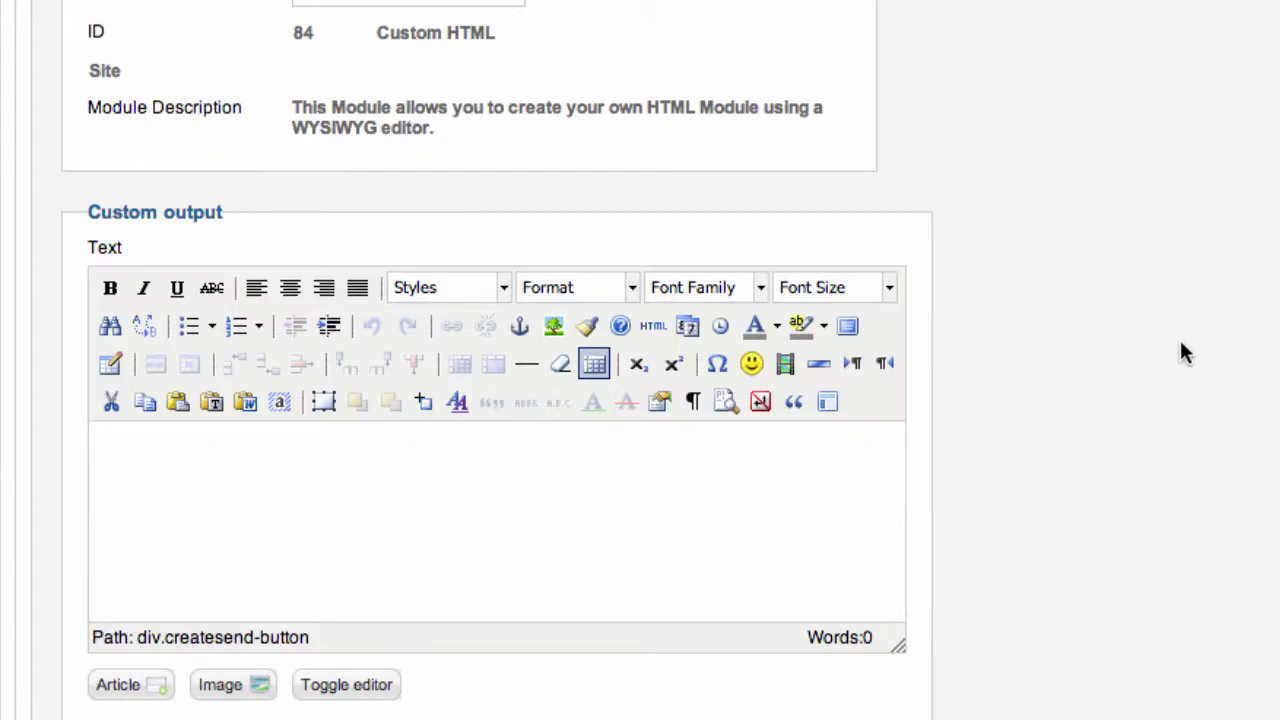
pyautogui.scroll(5, 1006, 206)
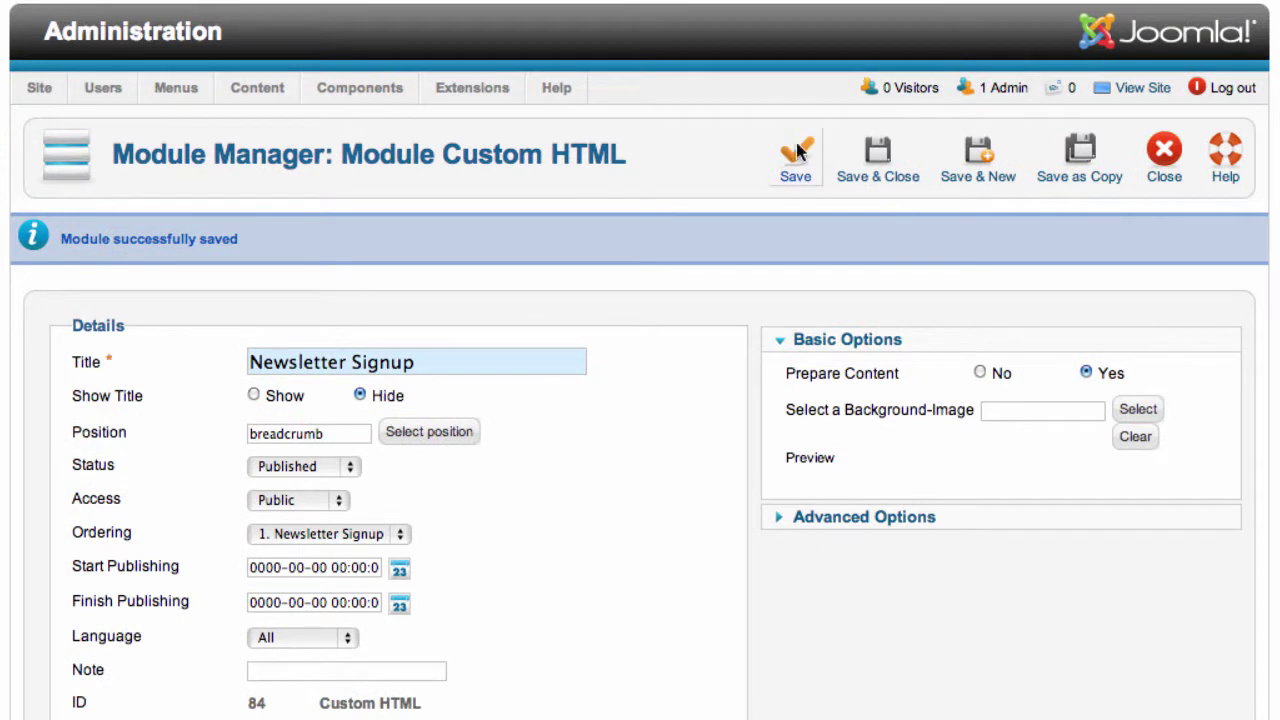
pyautogui.click(797, 141)
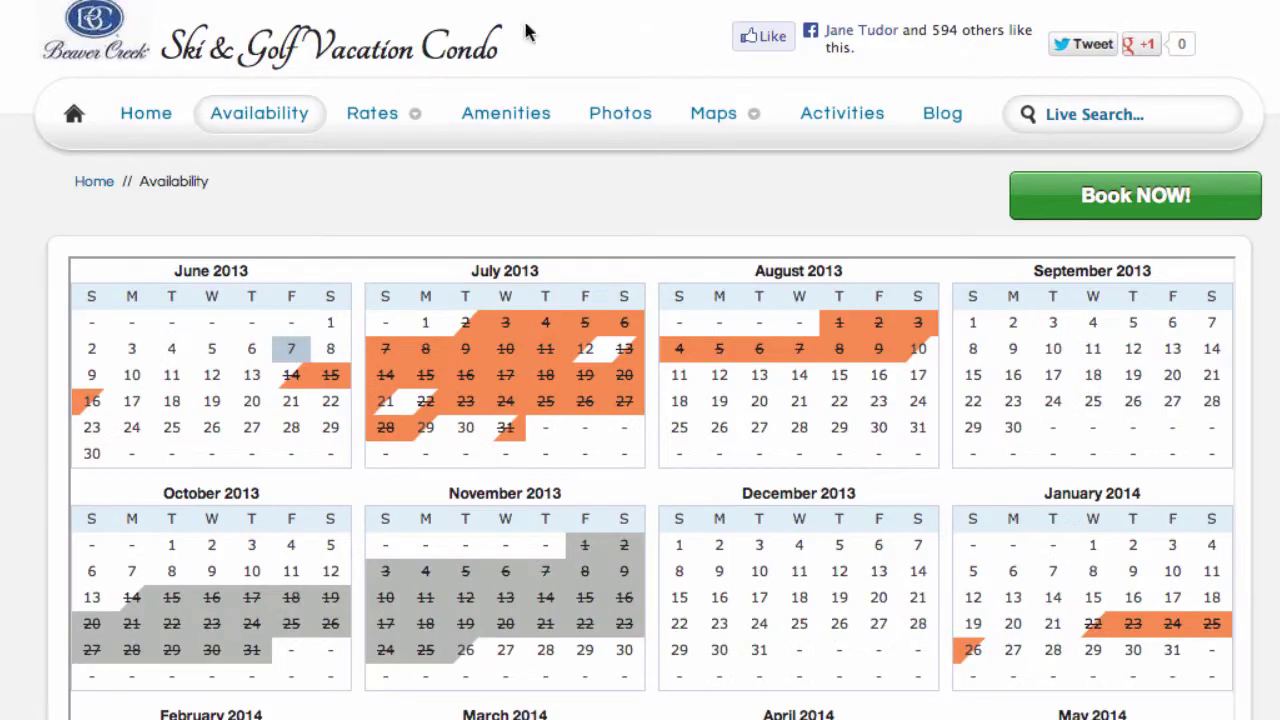
# - Switch to the condo website, reload the Availability page and check the button on the Winter rates and Home pages
pyautogui.click(266, 118)
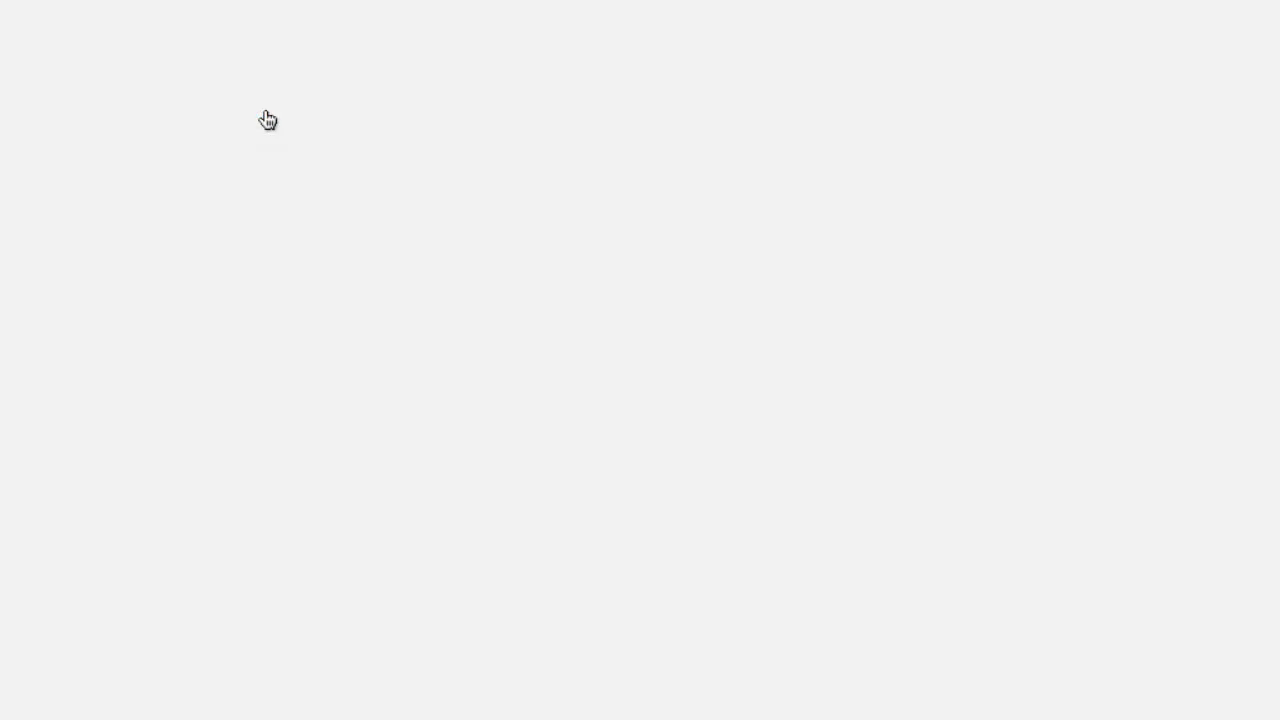
pyautogui.moveTo(371, 120)
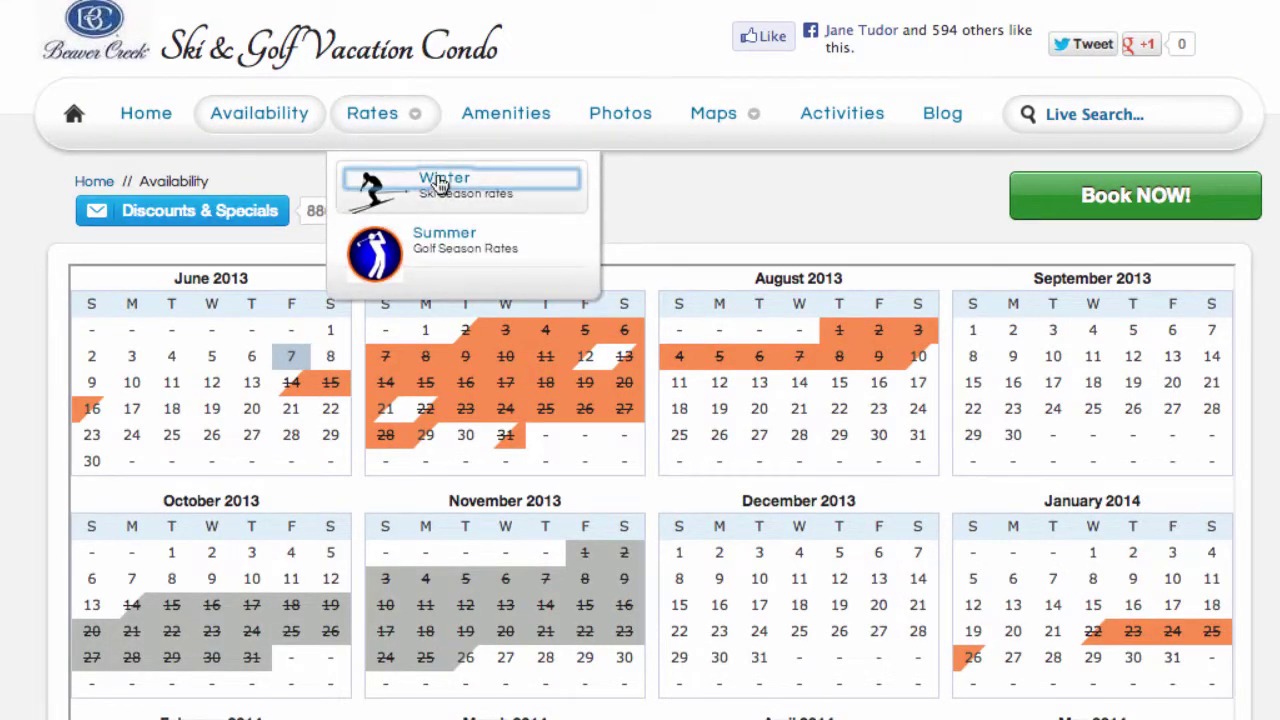
pyautogui.click(440, 183)
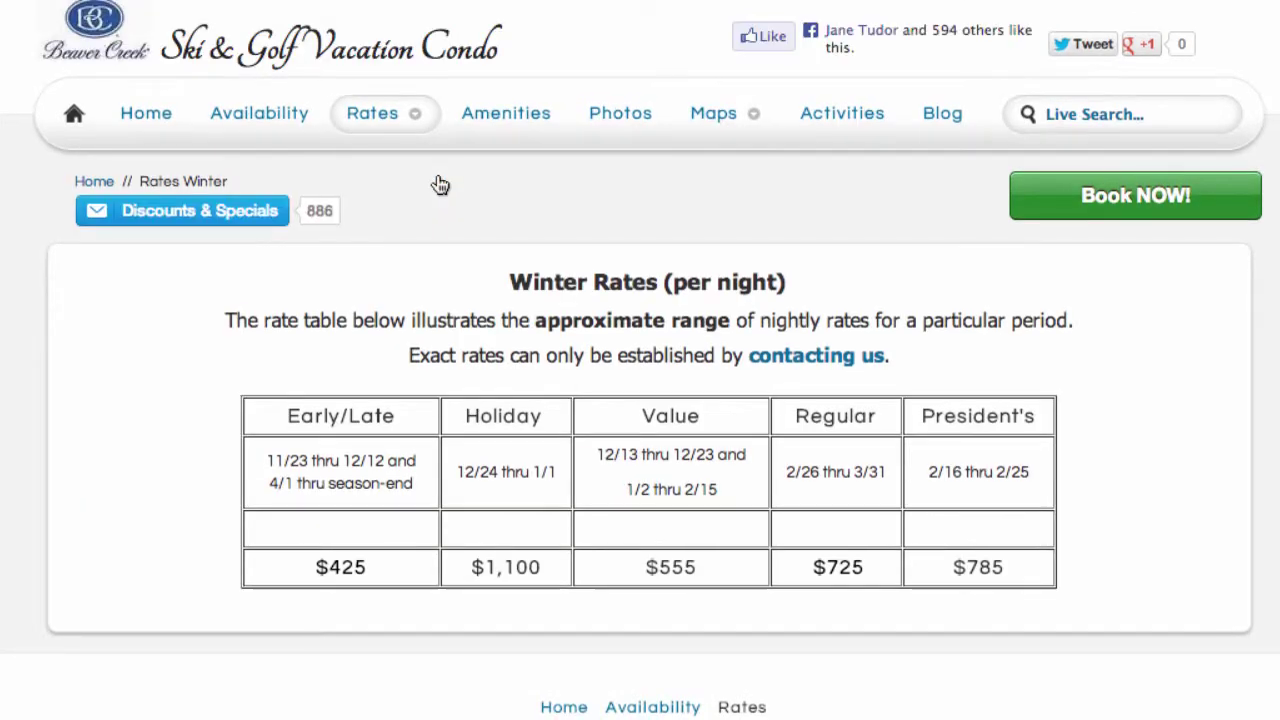
pyautogui.click(160, 117)
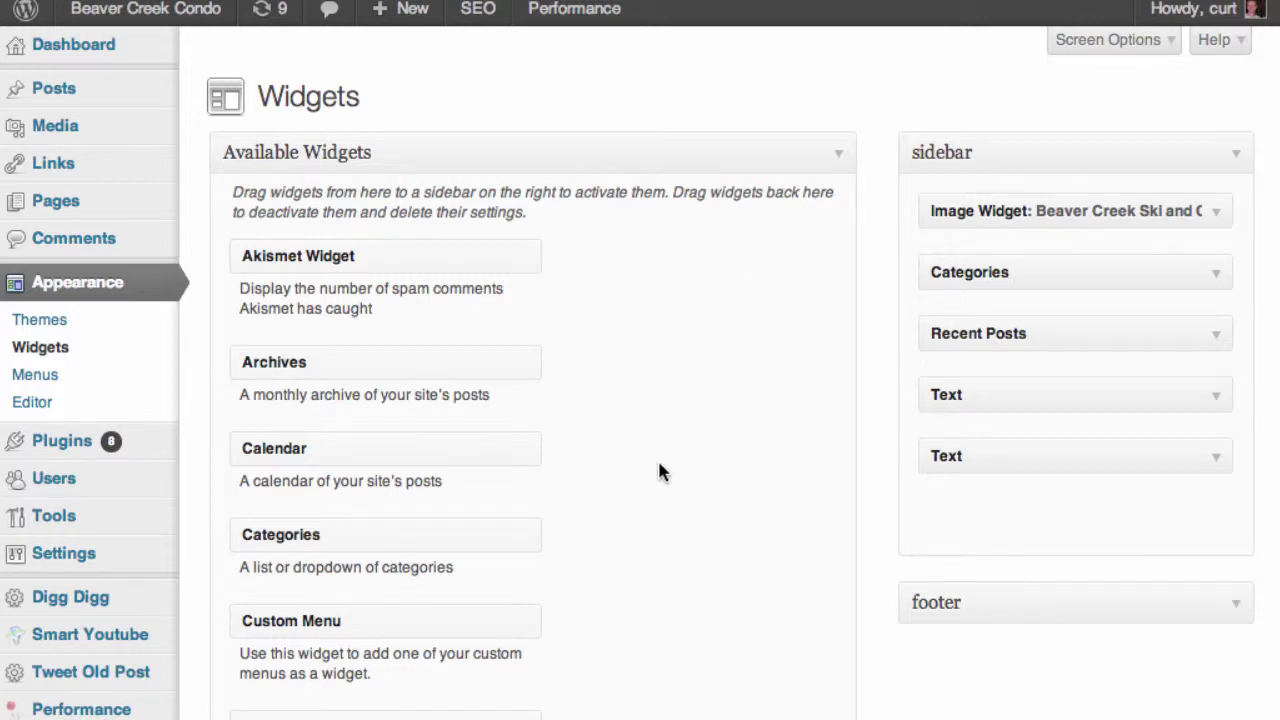
# - Switch to the WordPress blog's widgets and add a Text widget to the sidebar between Categories and Recent Posts
pyautogui.scroll(-5, 659, 465)
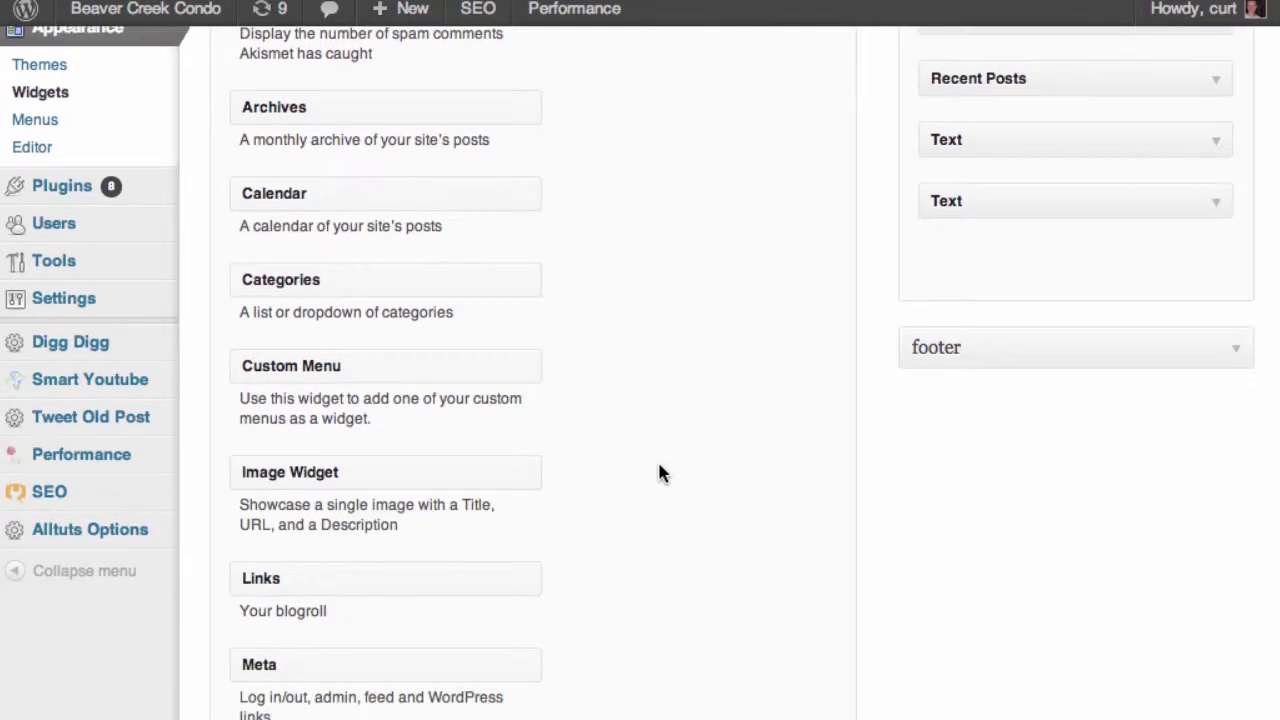
pyautogui.scroll(-5, 659, 472)
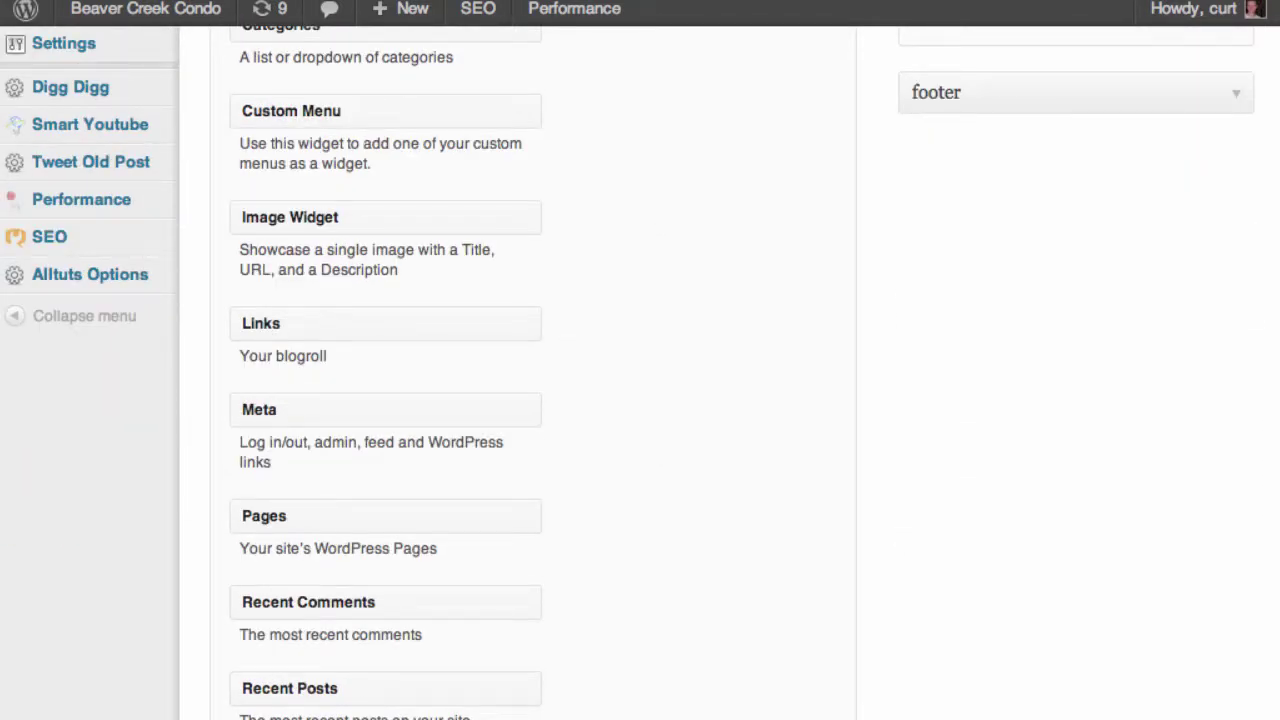
pyautogui.scroll(5, 659, 472)
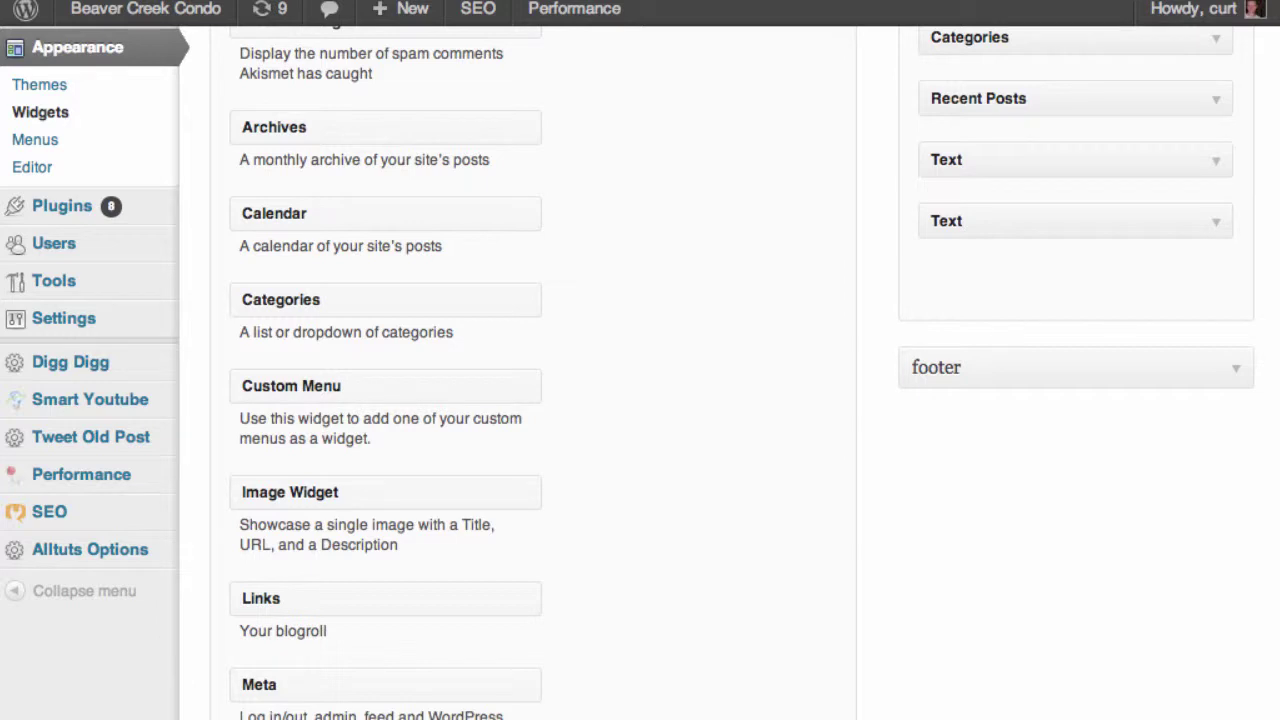
pyautogui.moveTo(756, 718); pyautogui.dragTo(1000, 100)
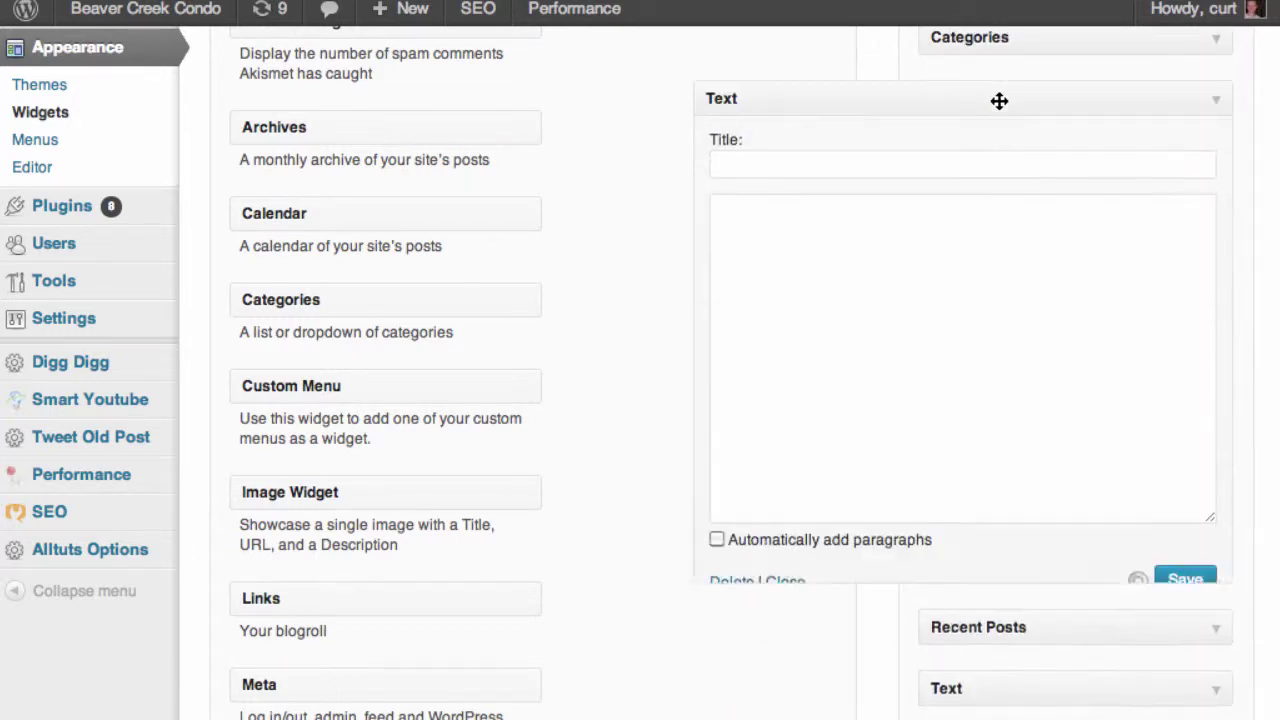
pyautogui.scroll(4, 597, 331)
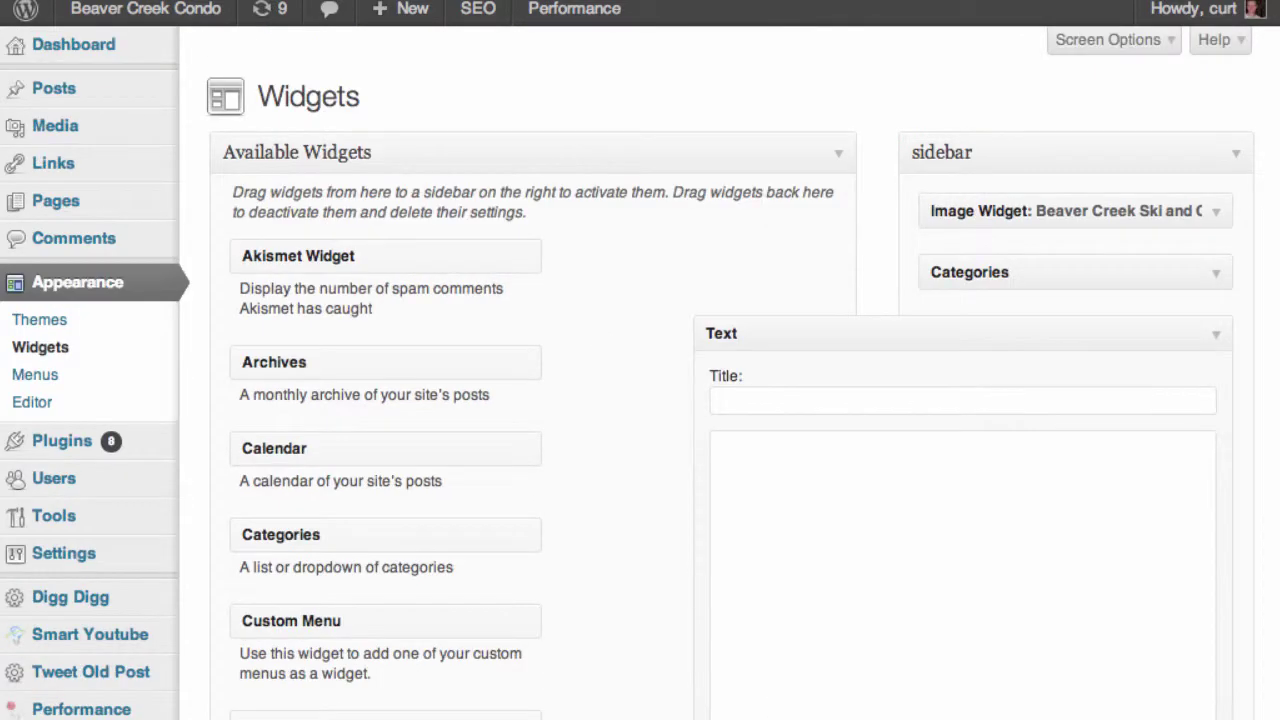
# - Move the new Text widget to the top of the sidebar, above the Image Widget, and open it for editing
pyautogui.click(969, 330)
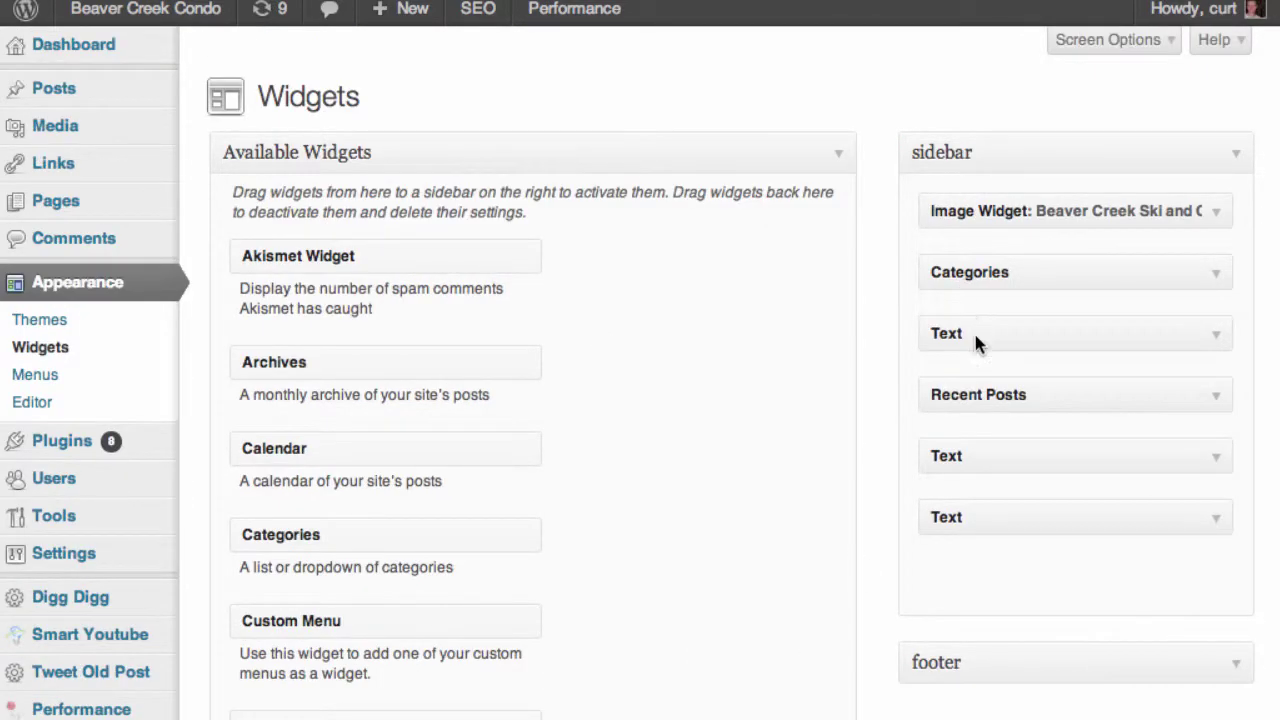
pyautogui.moveTo(976, 338); pyautogui.dragTo(995, 210)
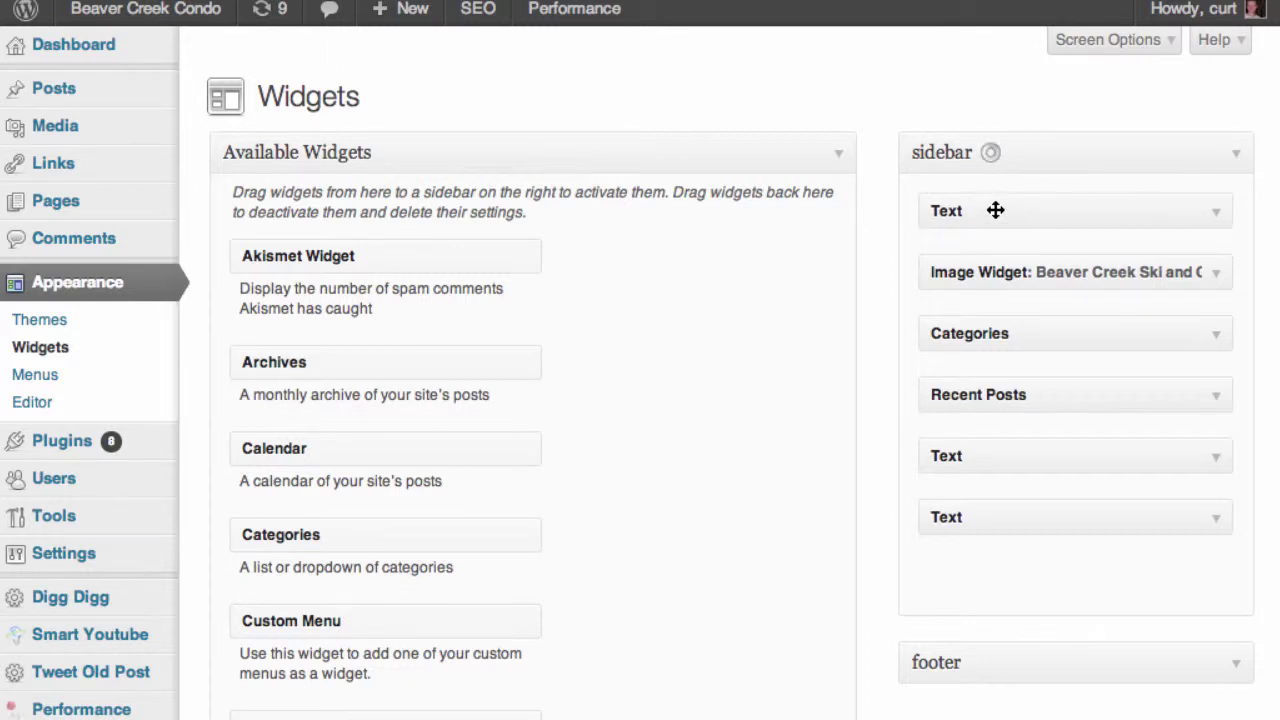
pyautogui.click(1216, 214)
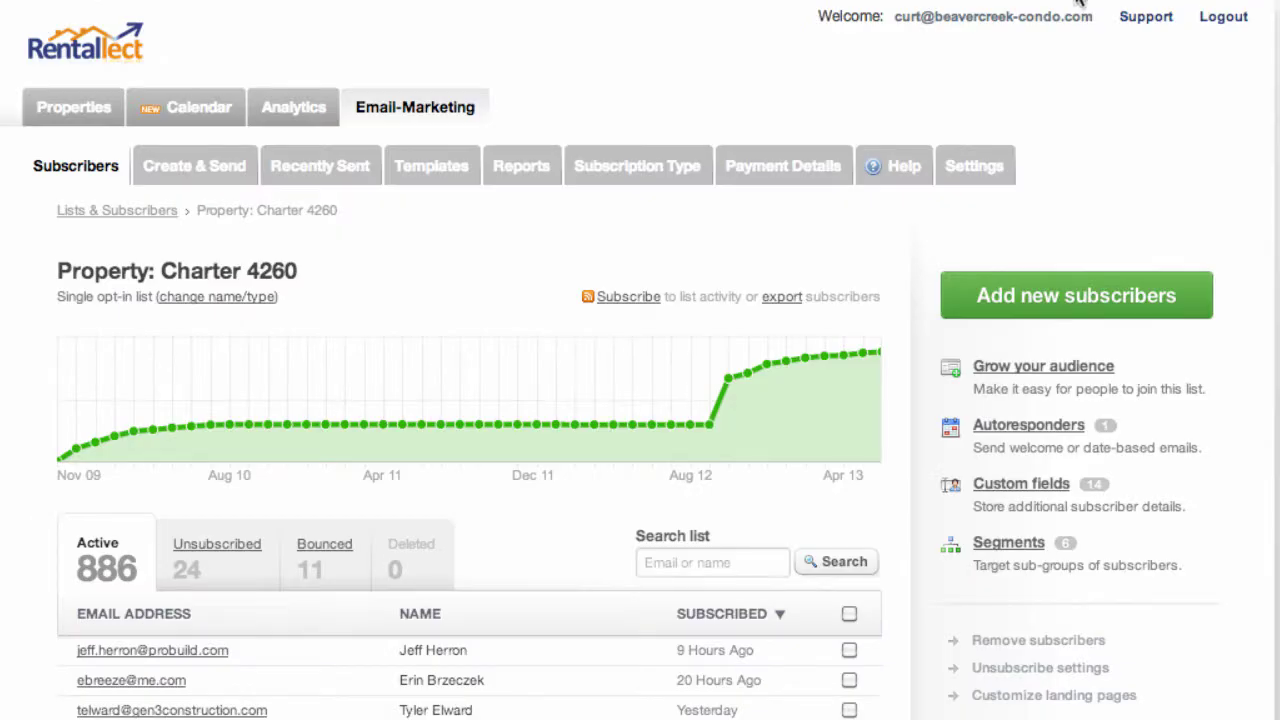
# - Switch to Rentallect, open the subscribe button page for the Property: Charter 4260 list and copy the button code
pyautogui.click(1043, 364)
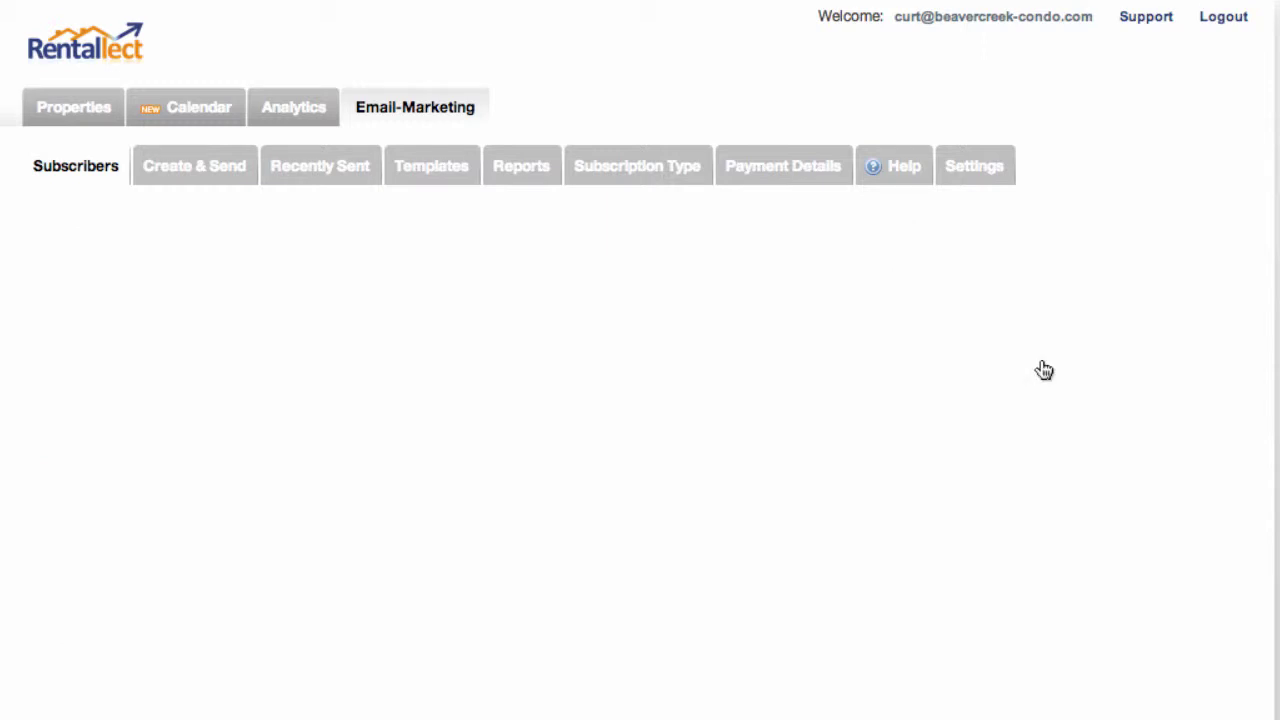
pyautogui.click(465, 550)
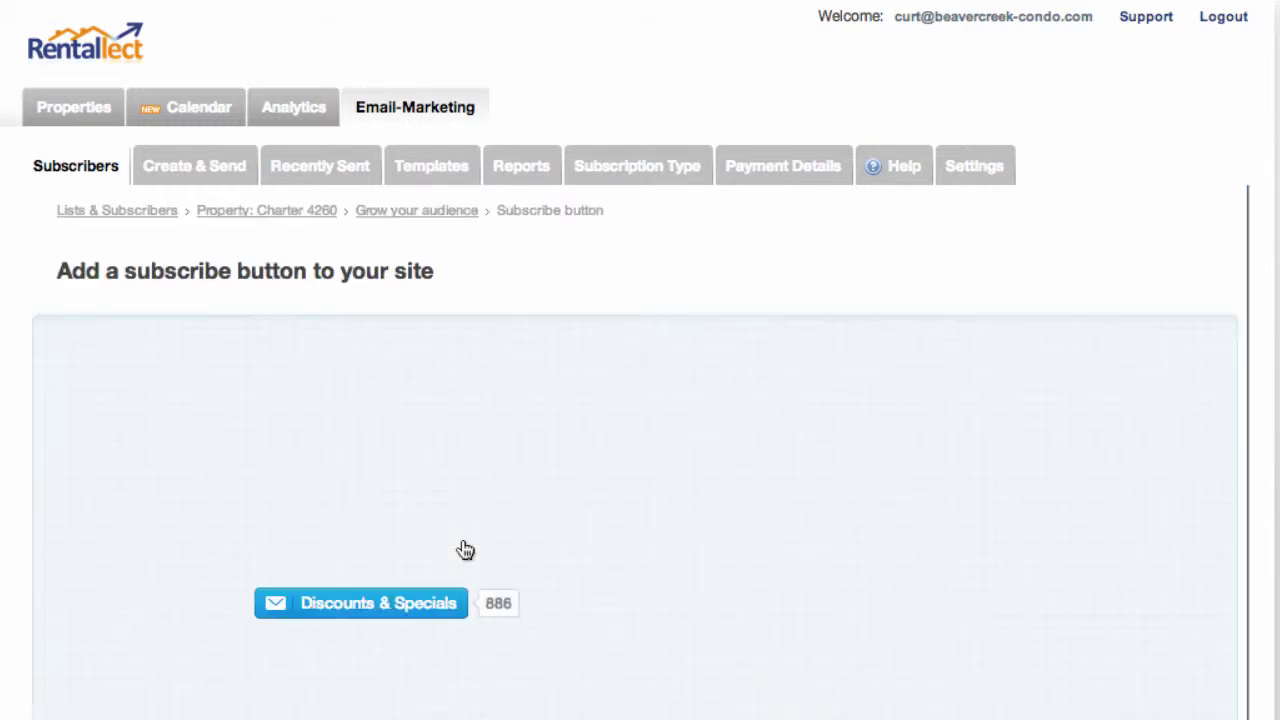
pyautogui.click(735, 631)
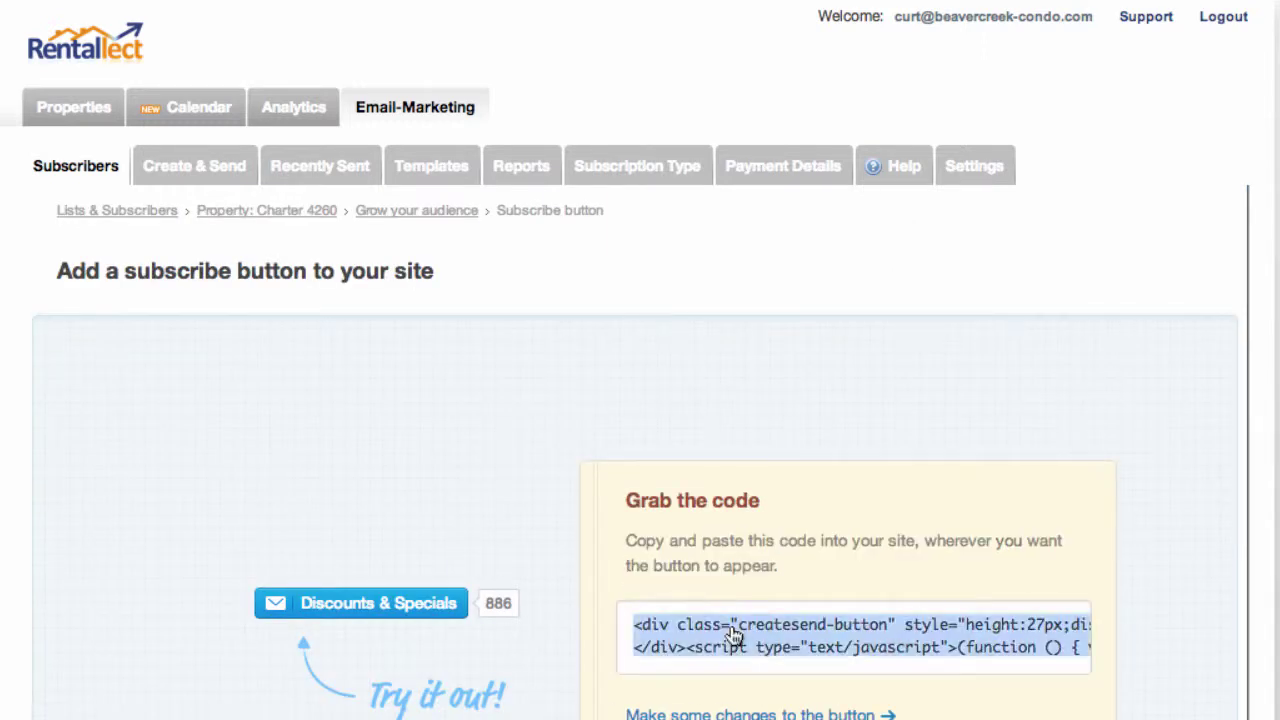
pyautogui.rightClick(735, 635)
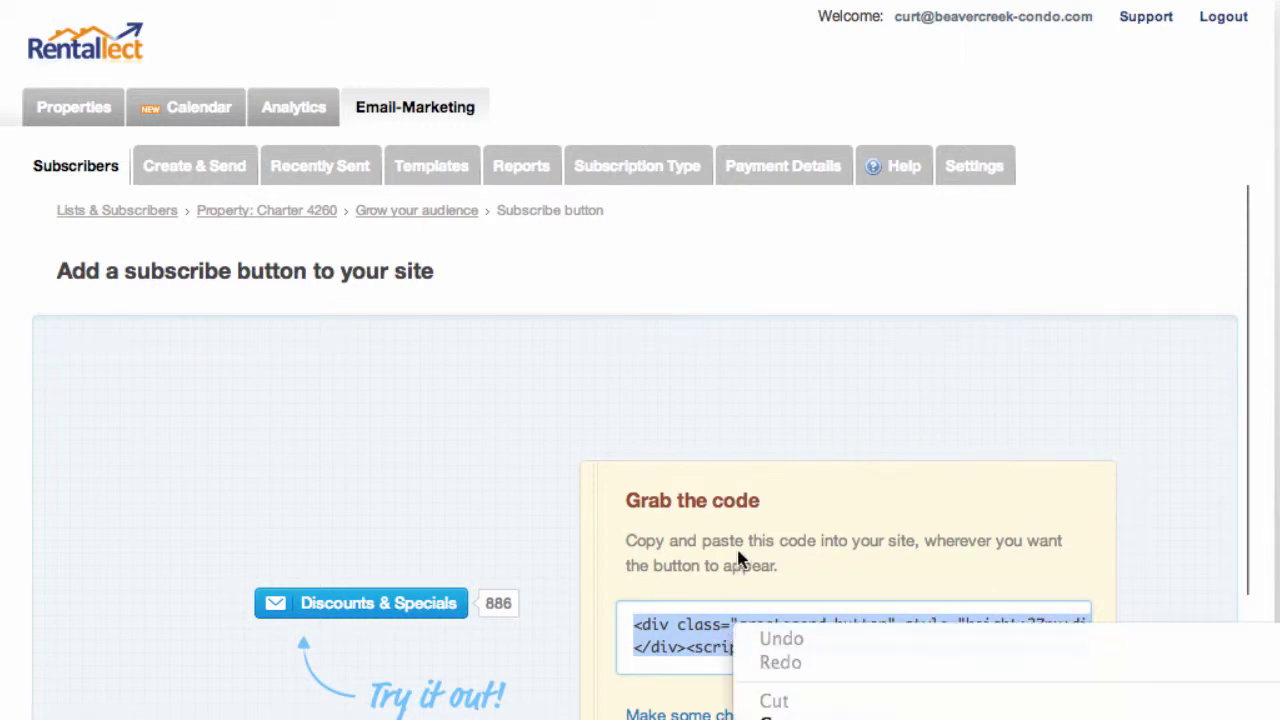
pyautogui.click(760, 717)
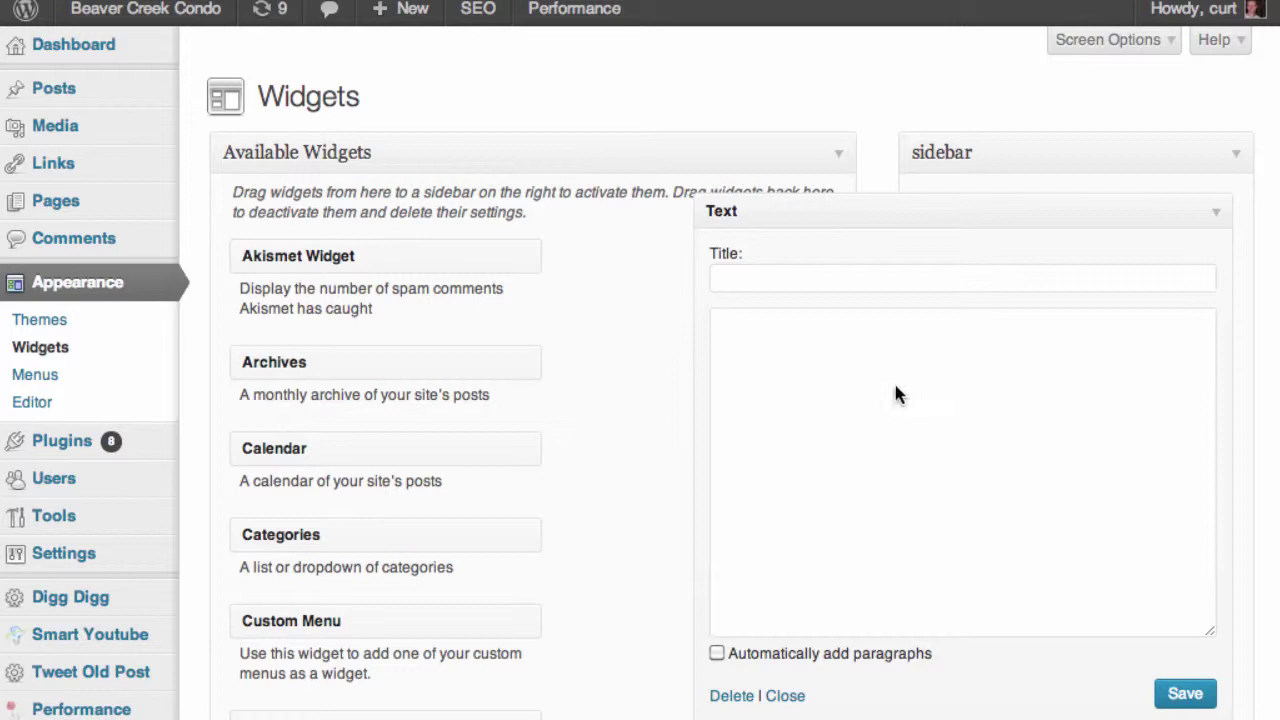
# - Switch to WordPress, paste the centered subscribe button code into the Text widget, title it Discounts and save it
pyautogui.click(890, 404)
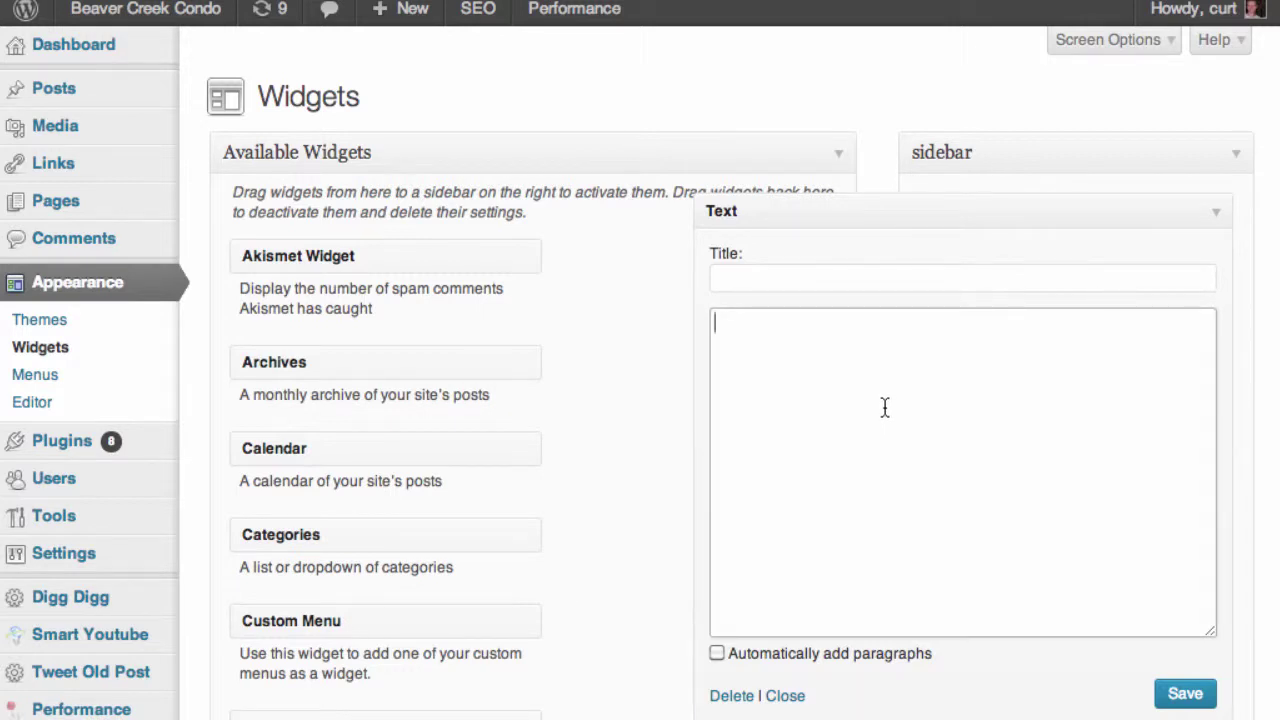
pyautogui.press('super+v')
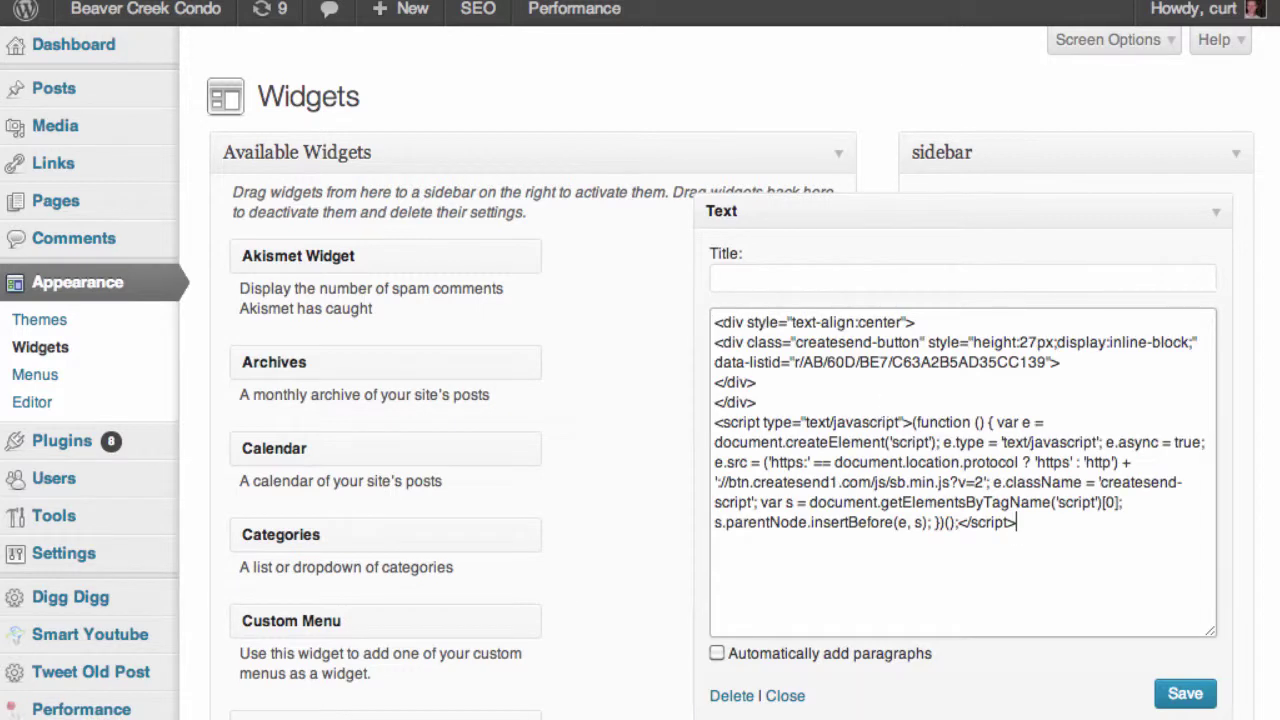
pyautogui.click(836, 278)
pyautogui.write('Discounts')
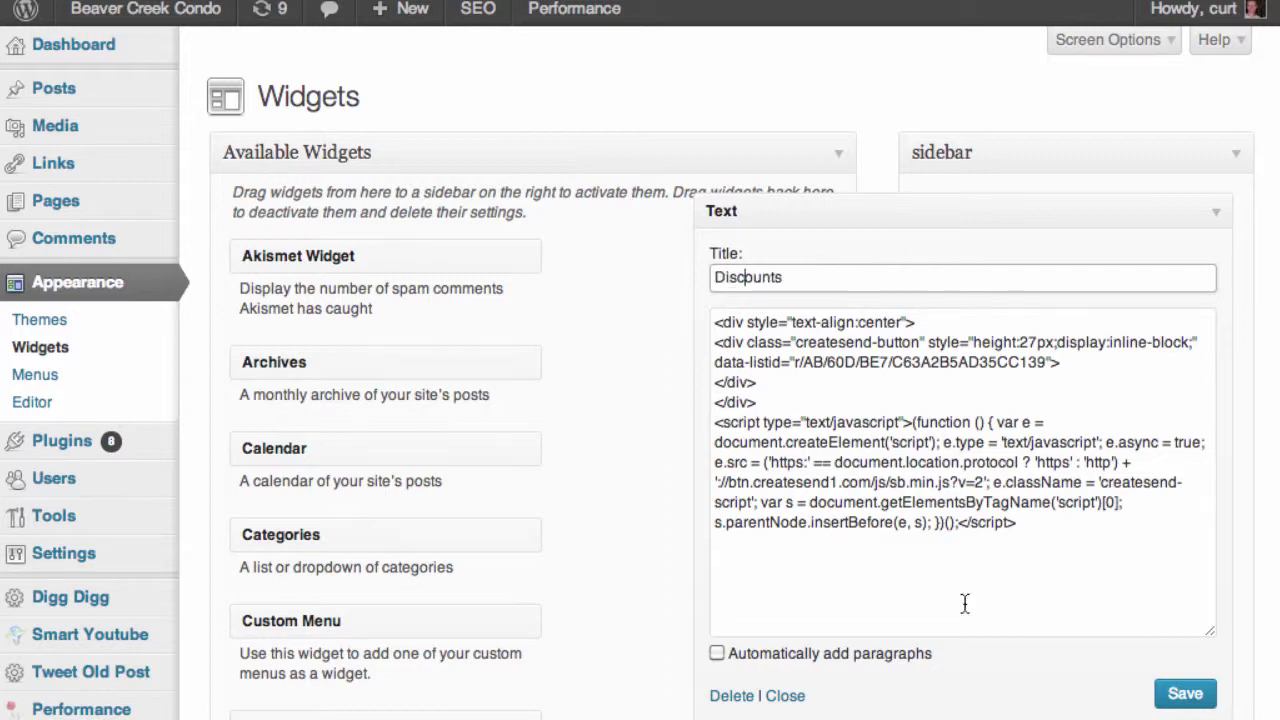
pyautogui.click(1184, 696)
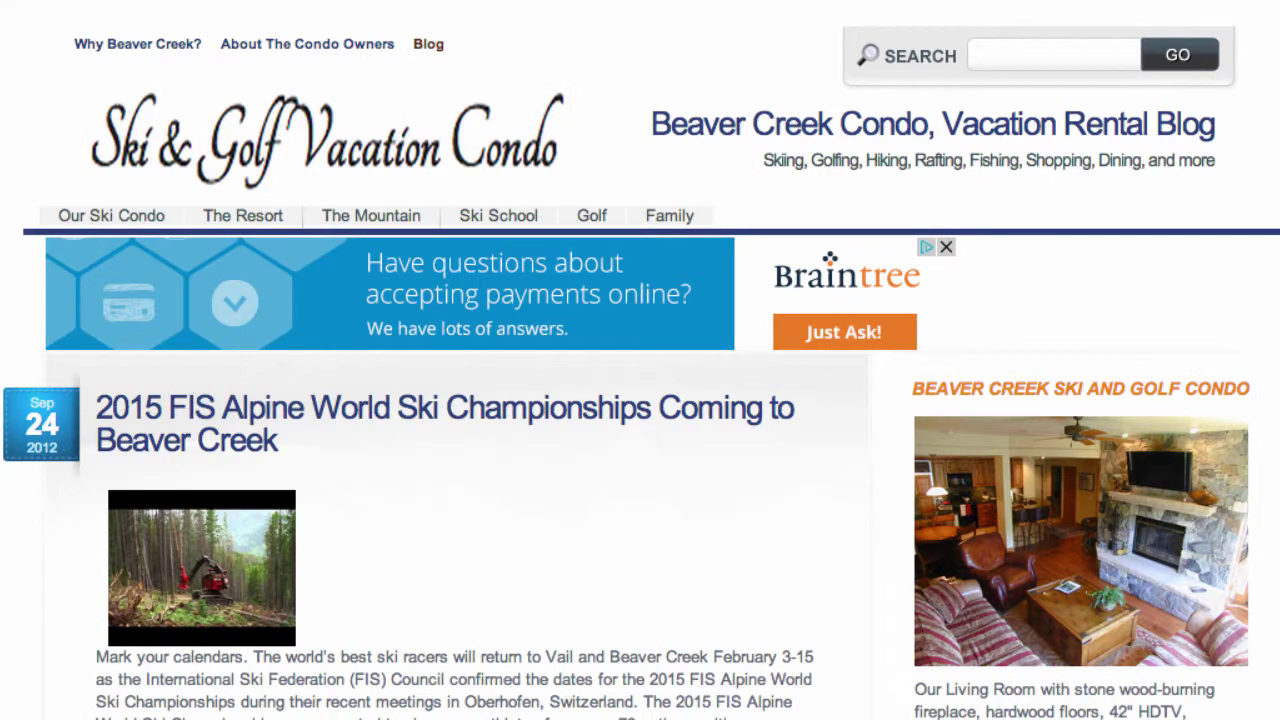
# - Switch to the vacation rental blog, reload it, and open and close the Discounts & Specials sign-up form
pyautogui.press('super+r')
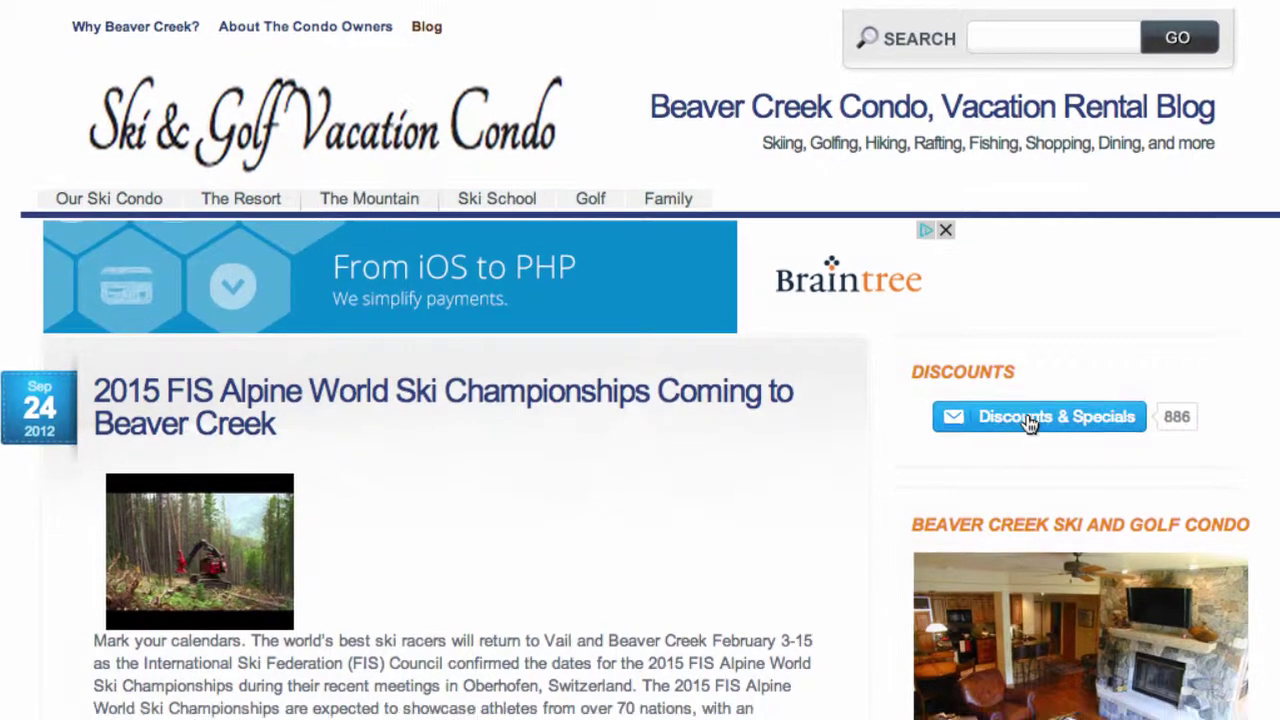
pyautogui.click(1030, 424)
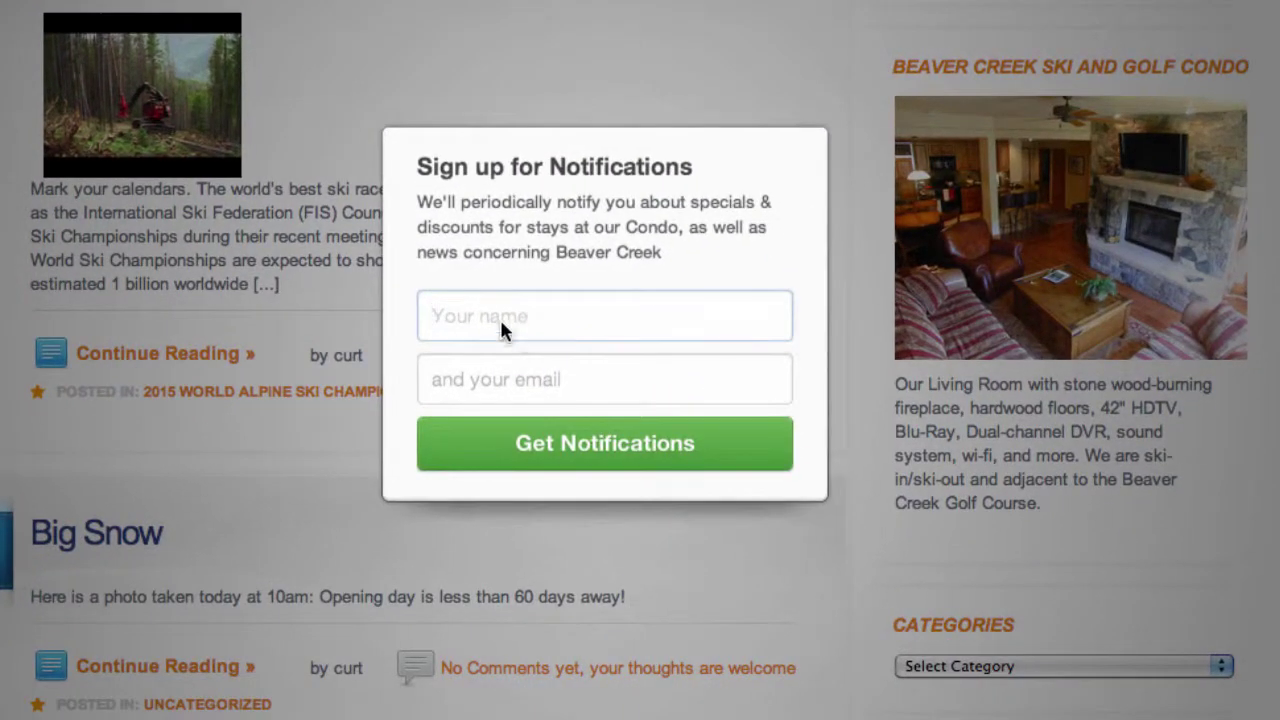
pyautogui.click(654, 445)
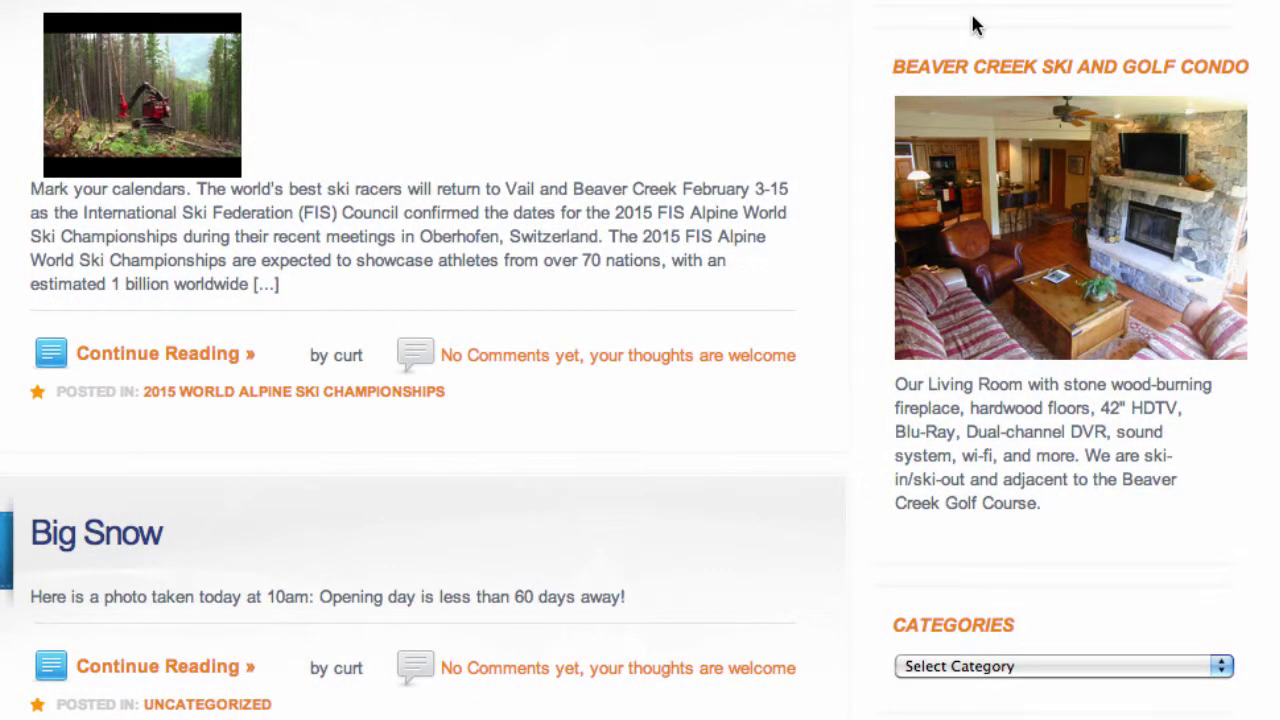